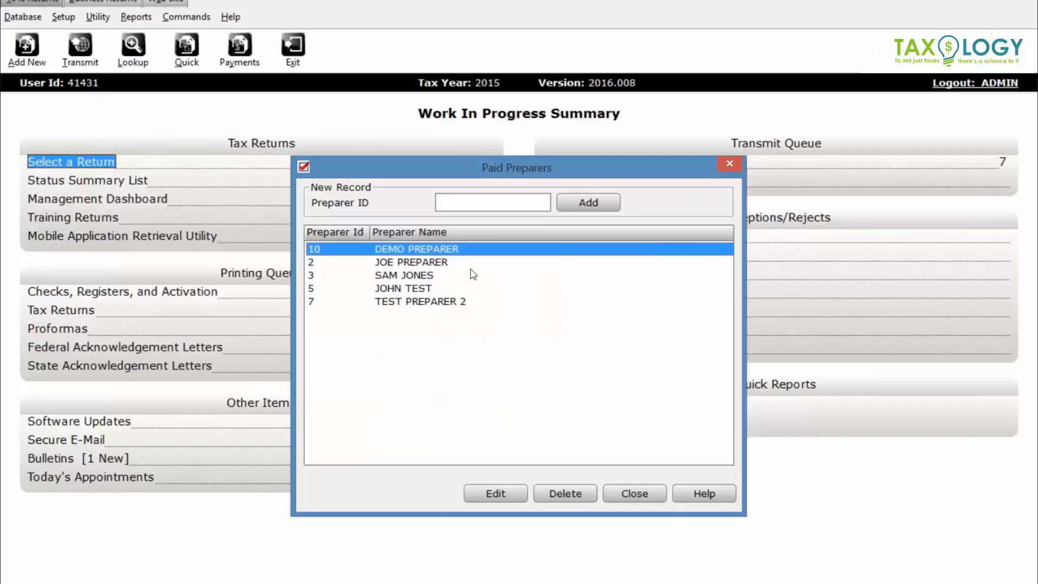
- Close the five-record Paid Preparers list to get back to the Work In Progress Summary
left_click(624, 492)
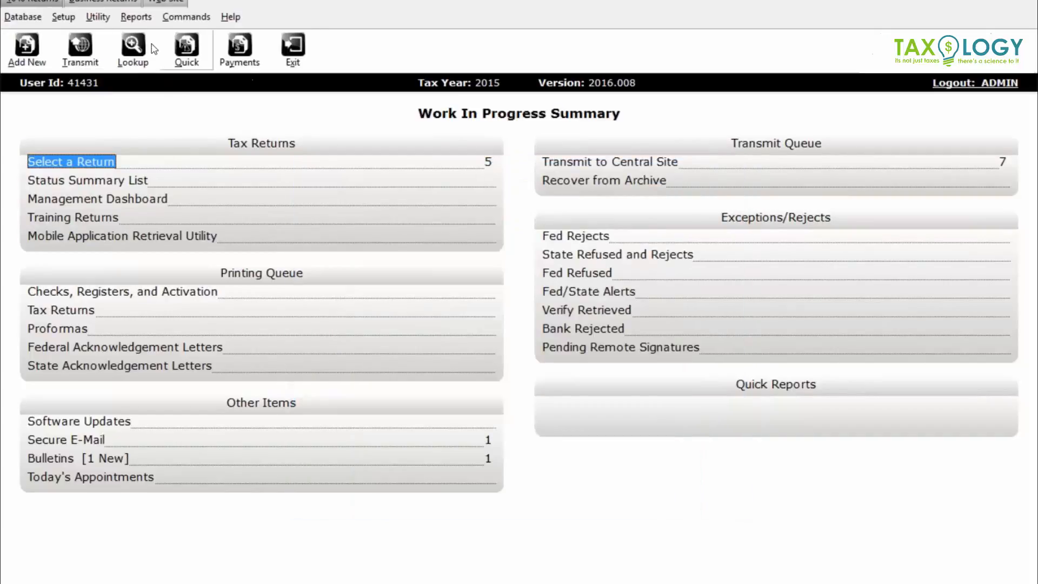
left_click(23, 21)
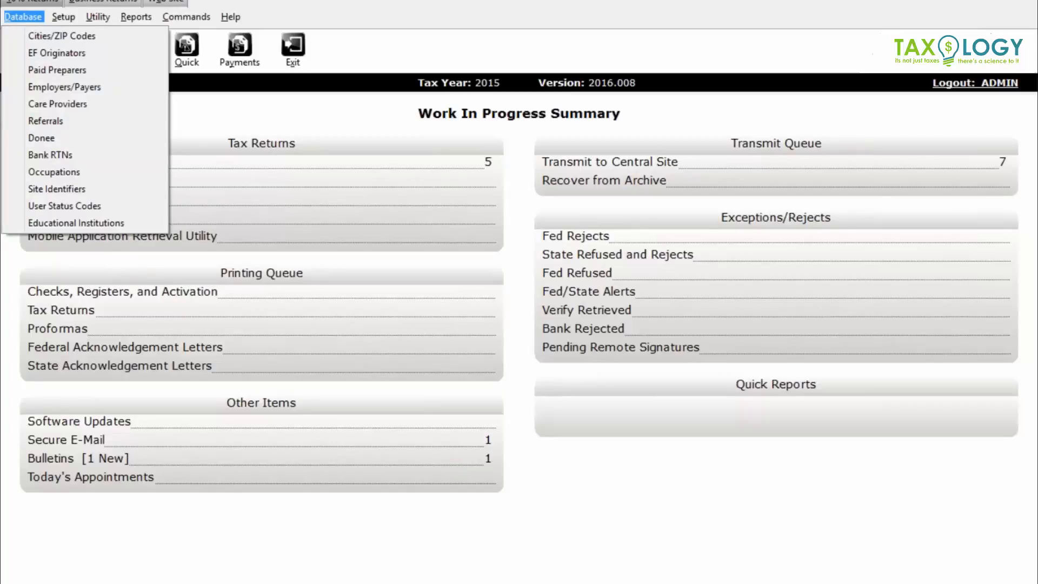
left_click(93, 2)
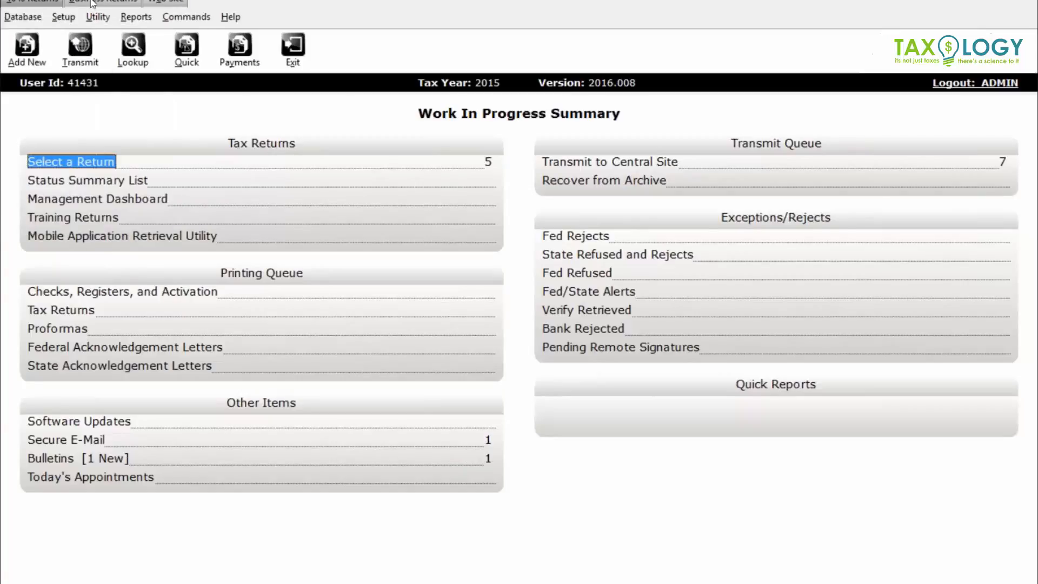
- Add a new 1040 return, entering and confirming the taxpayer's Social Security number
left_click(30, 57)
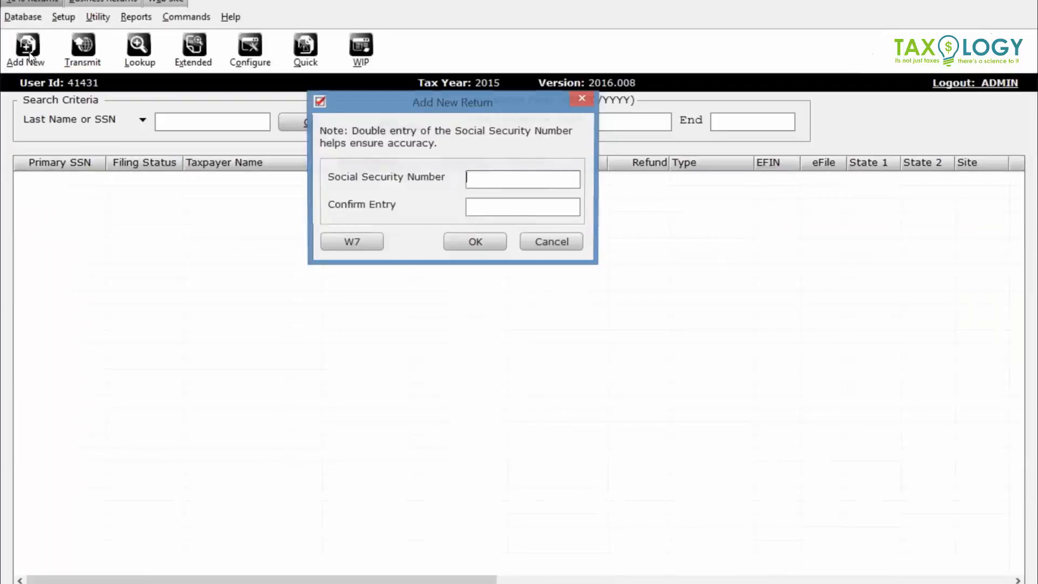
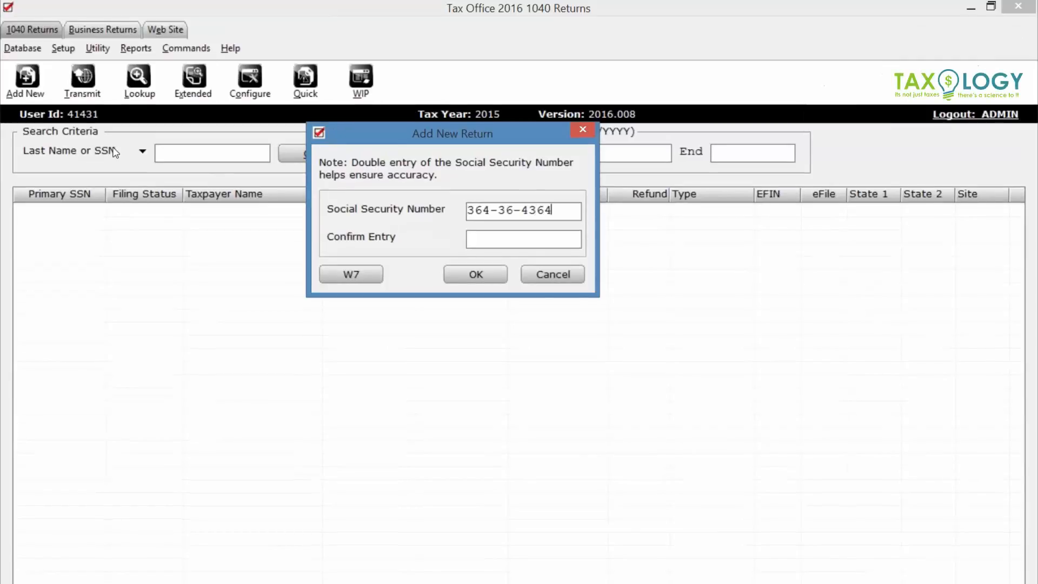
key("Tab")
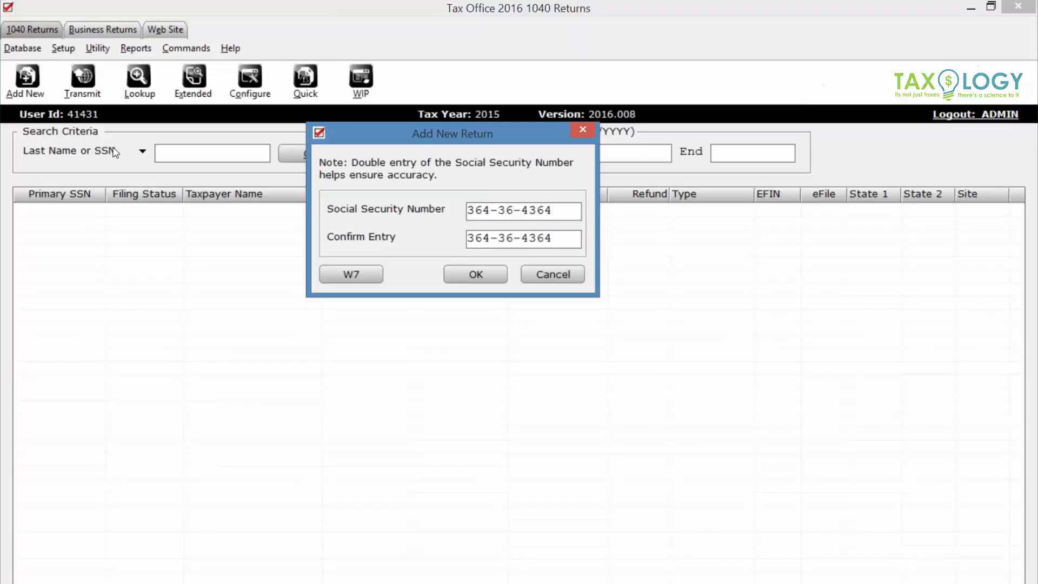
key("Return")
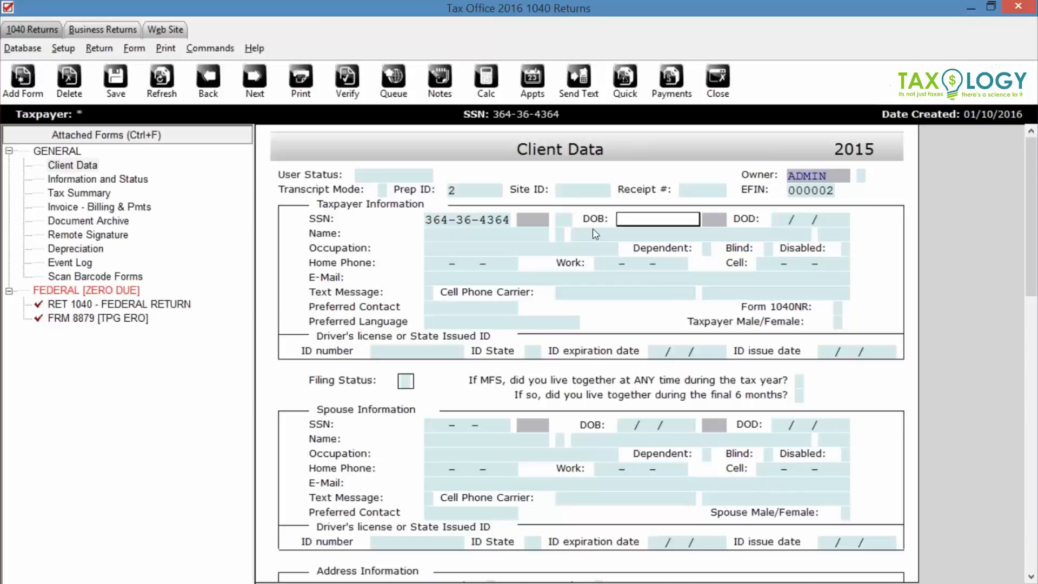
type("03/04")
type("/10")
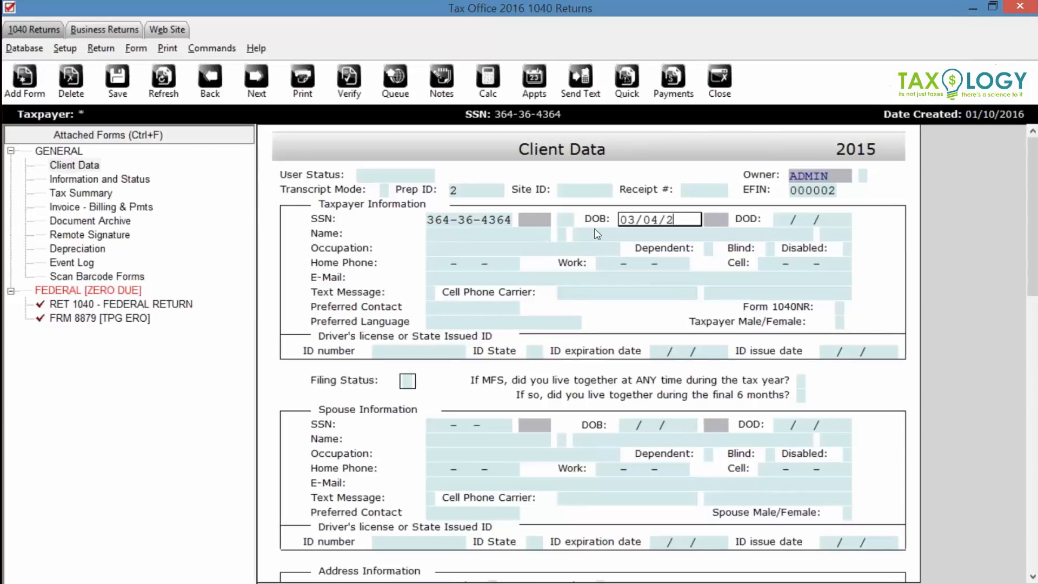
key("BackSpace")
type("983")
key("Tab")
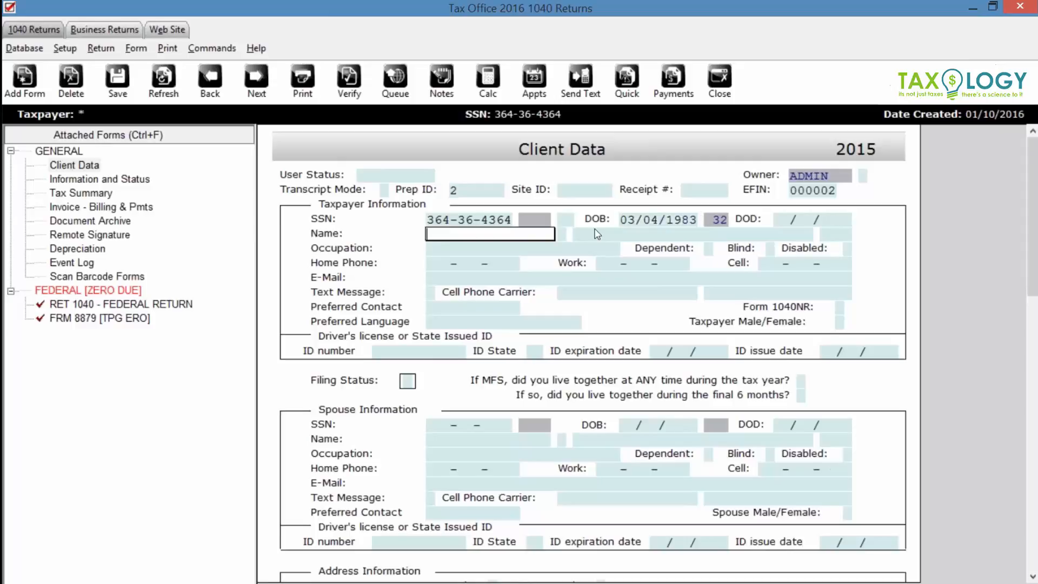
key("Tab")
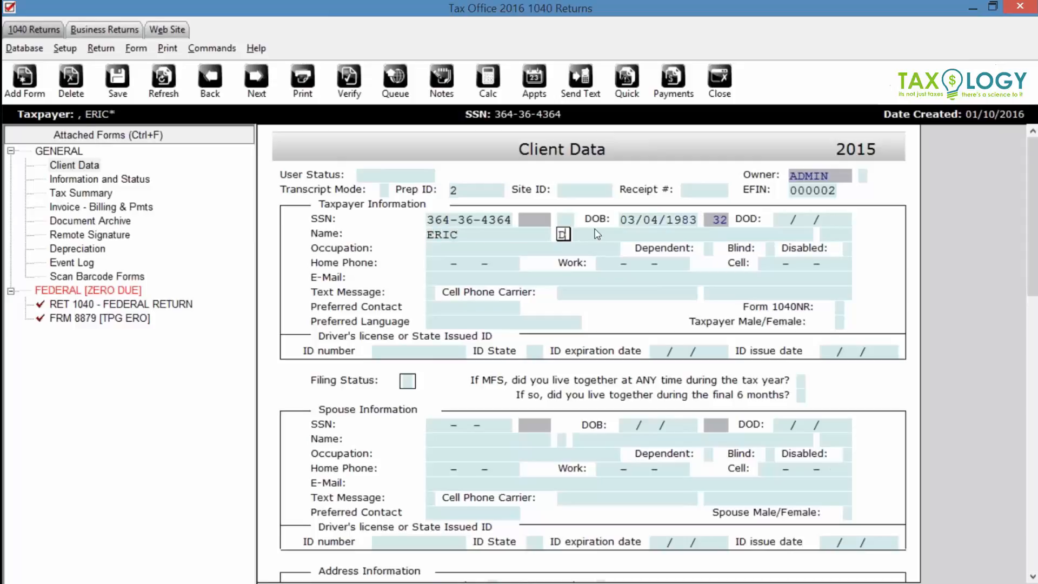
key("Tab")
key("Tab")
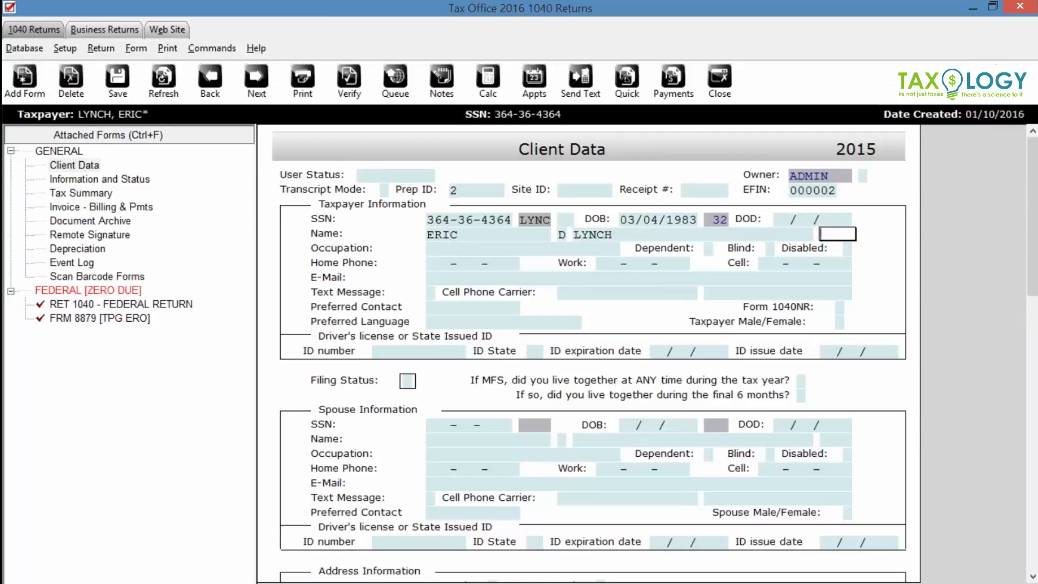
key("Tab")
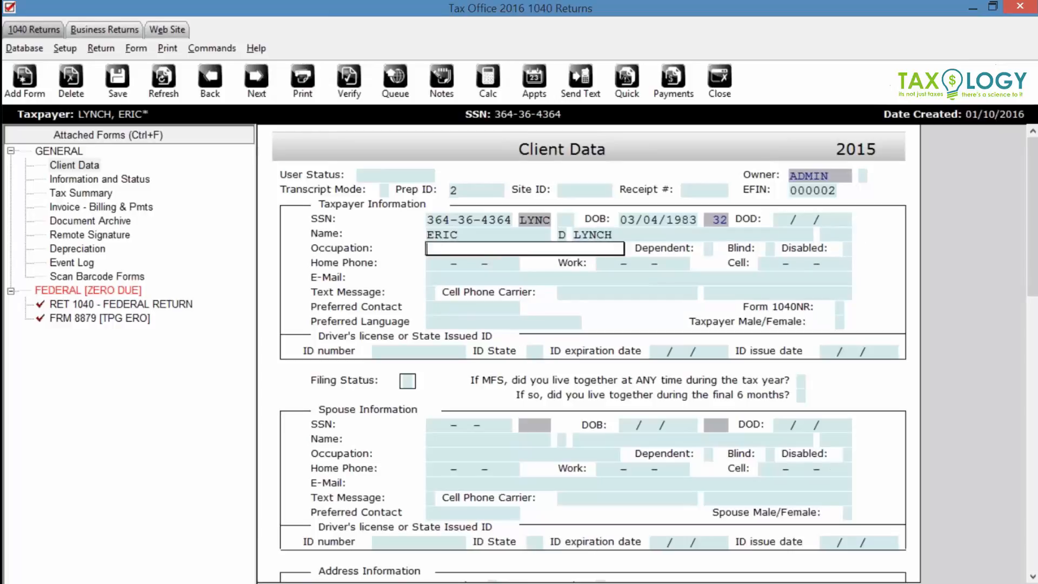
type("WORKER")
- Fill in home, work and cell phones and e-mail, opt into texts, and set carrier verizon
key("Tab")
key("Tab")
key("Tab")
key("Tab")
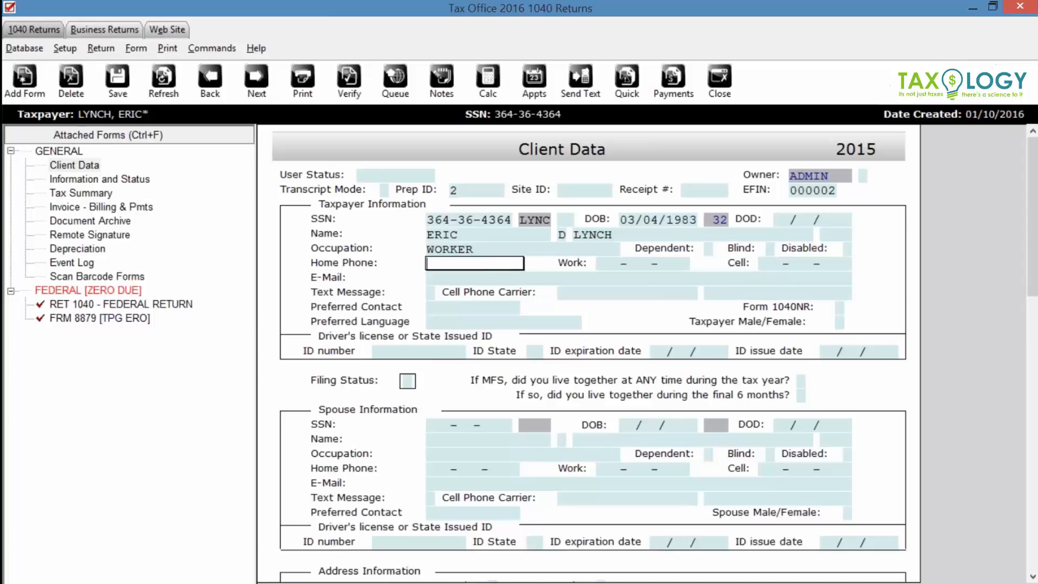
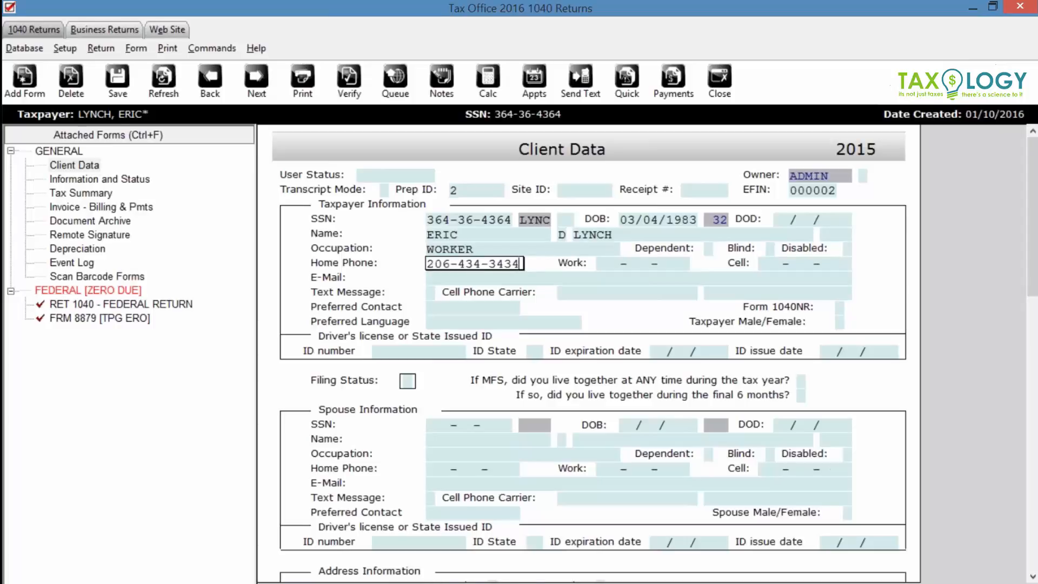
key("Tab")
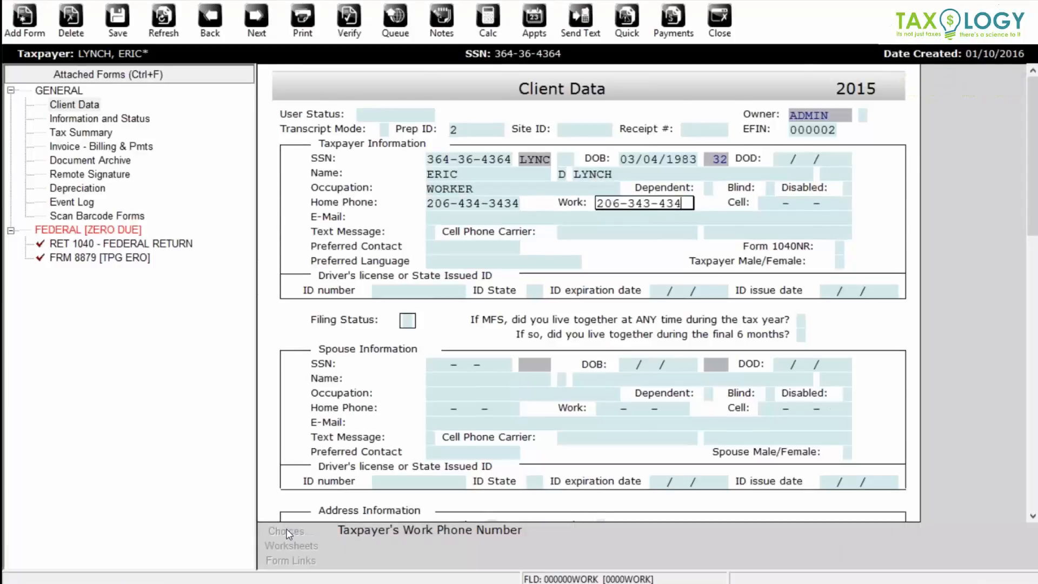
key("Tab")
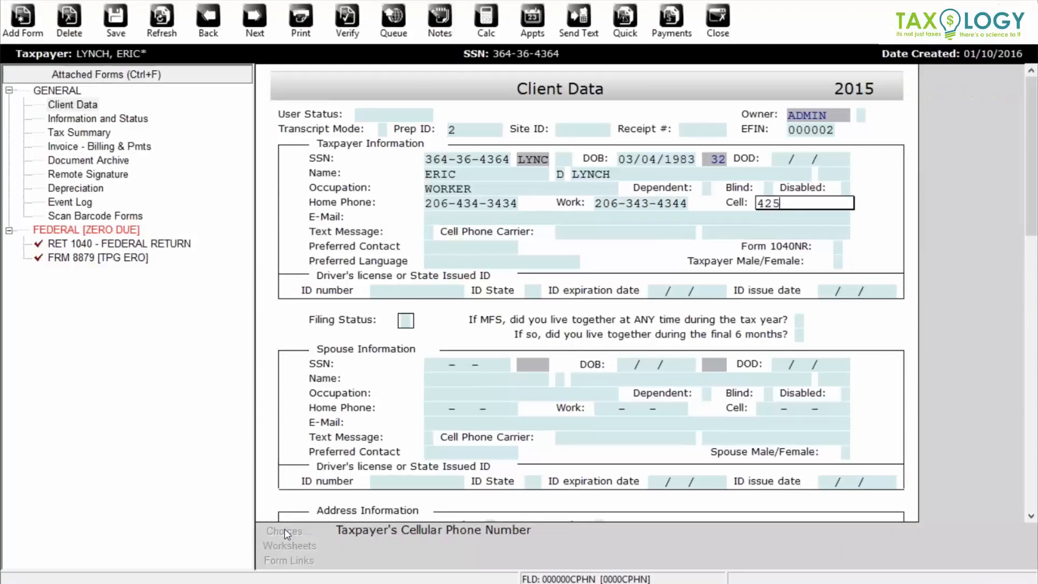
key("Tab")
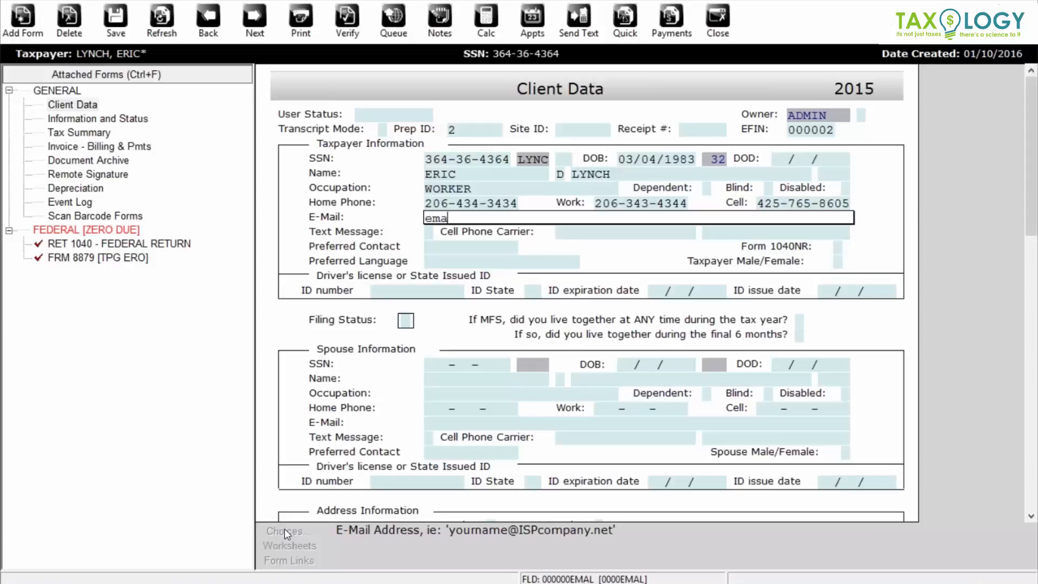
key("Tab")
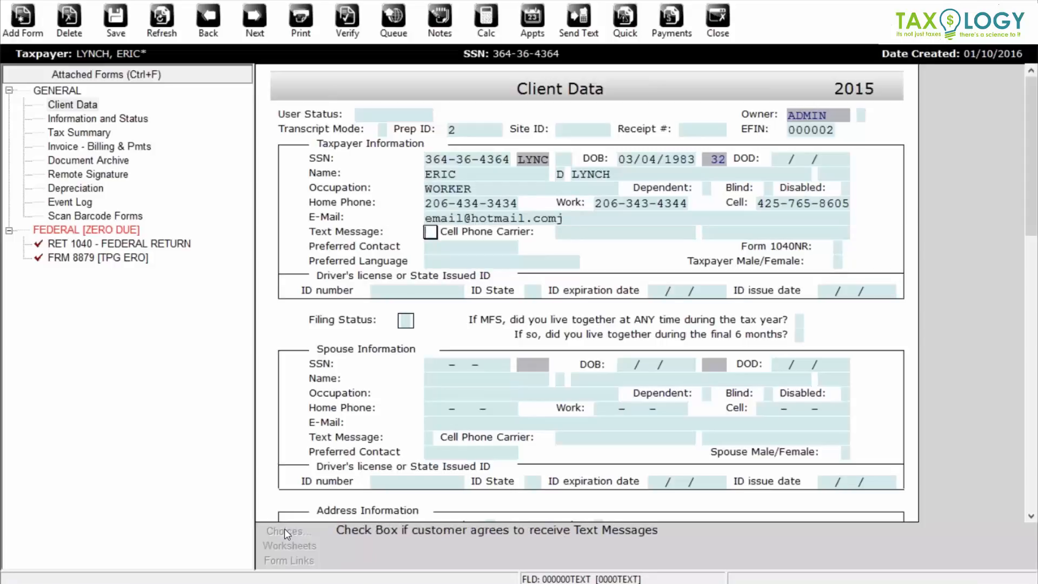
key("x")
key("Tab")
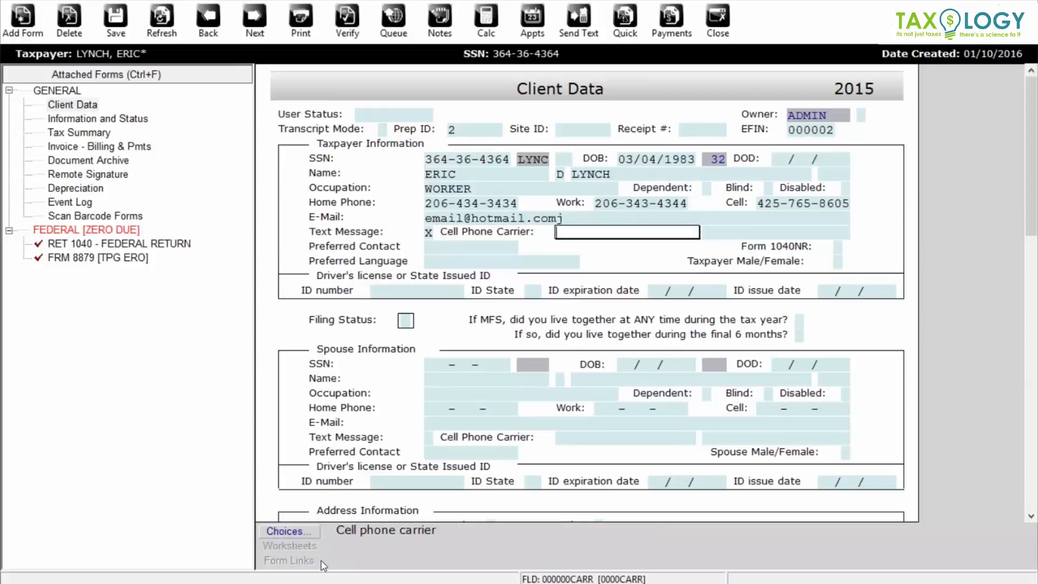
type("verizon")
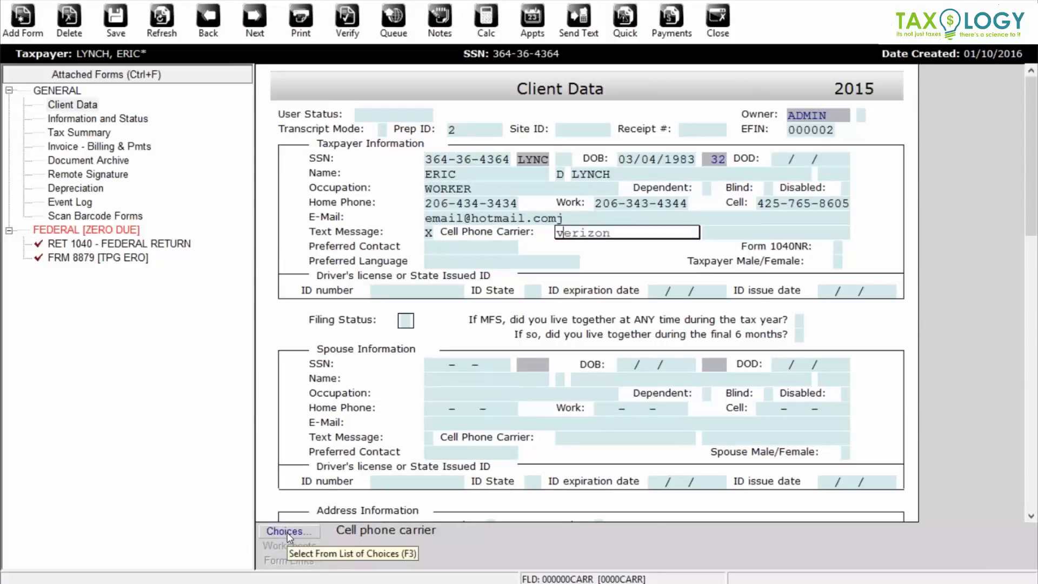
key("Tab")
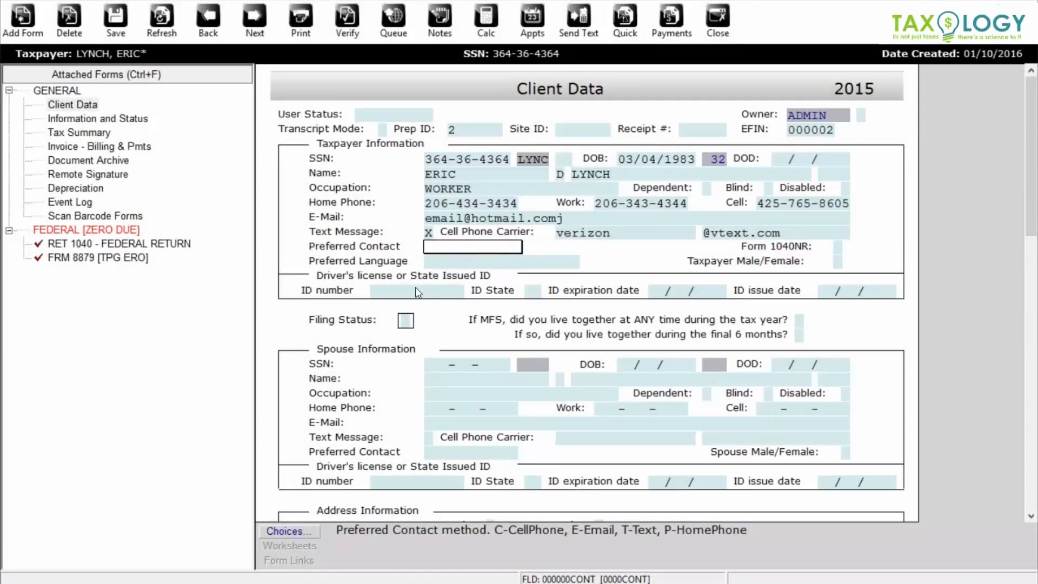
- Enter the WA licence (expires 12/31/2018, issued 01/01/2013), filing status 4, and home address
left_click(415, 290)
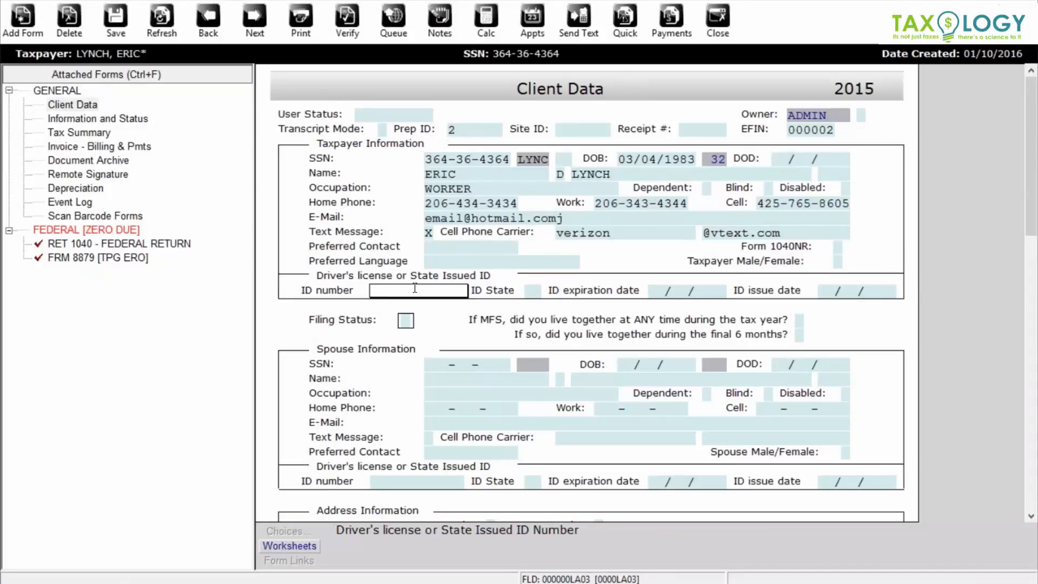
key("Tab")
type("WA")
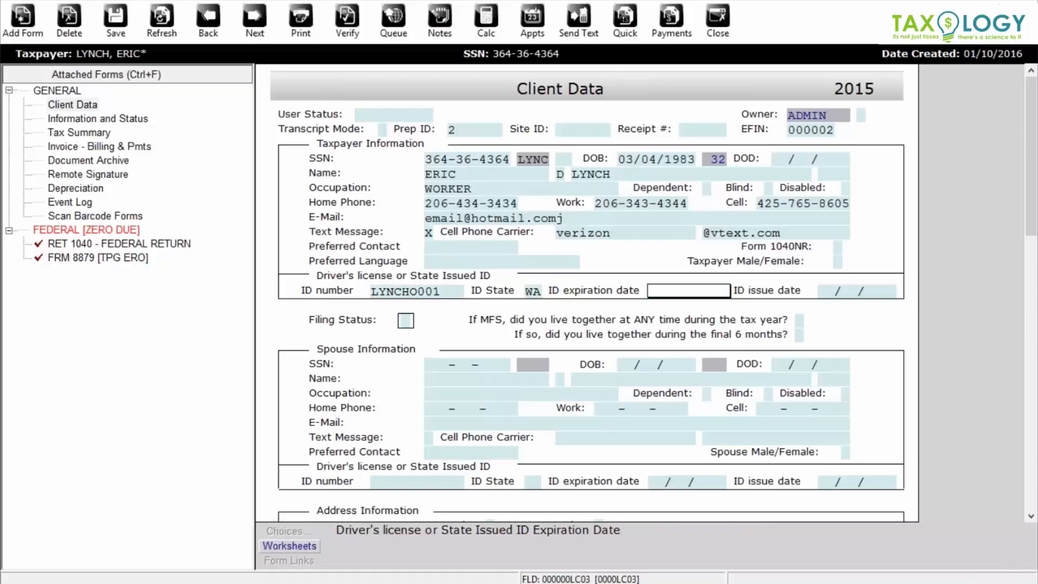
type("12/31")
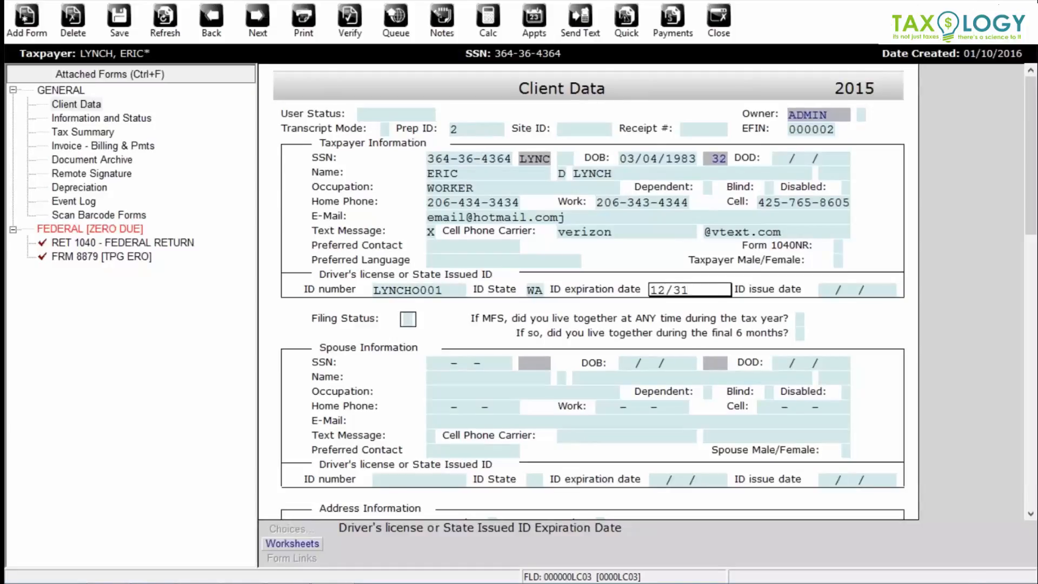
type("/2018")
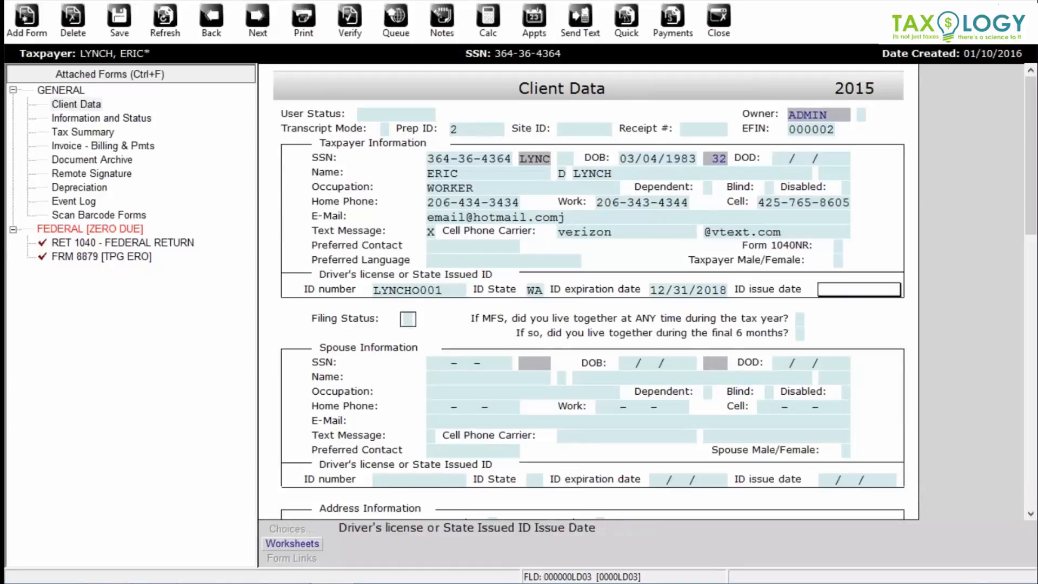
type("01/01/2013")
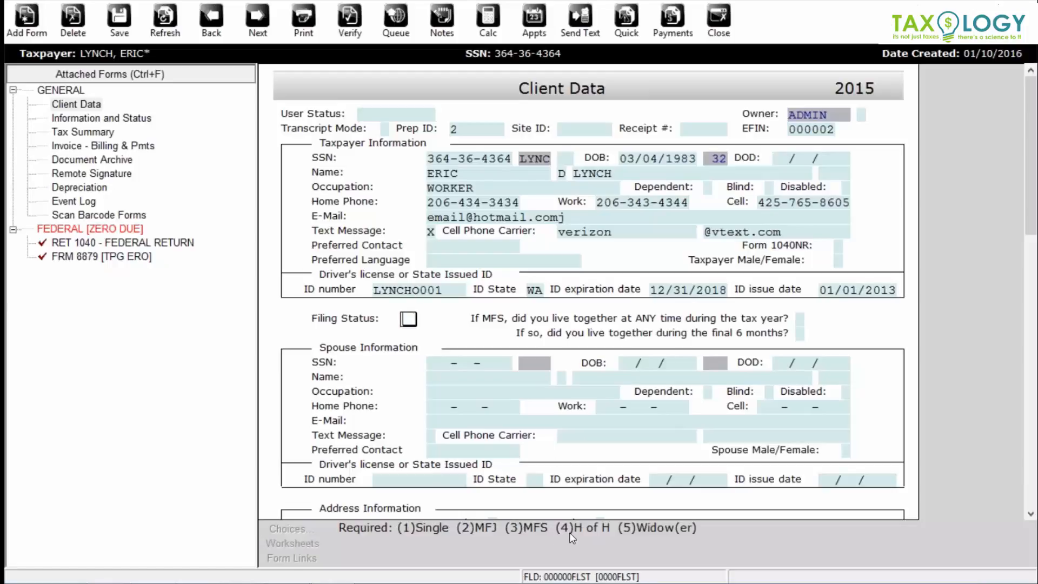
type("4")
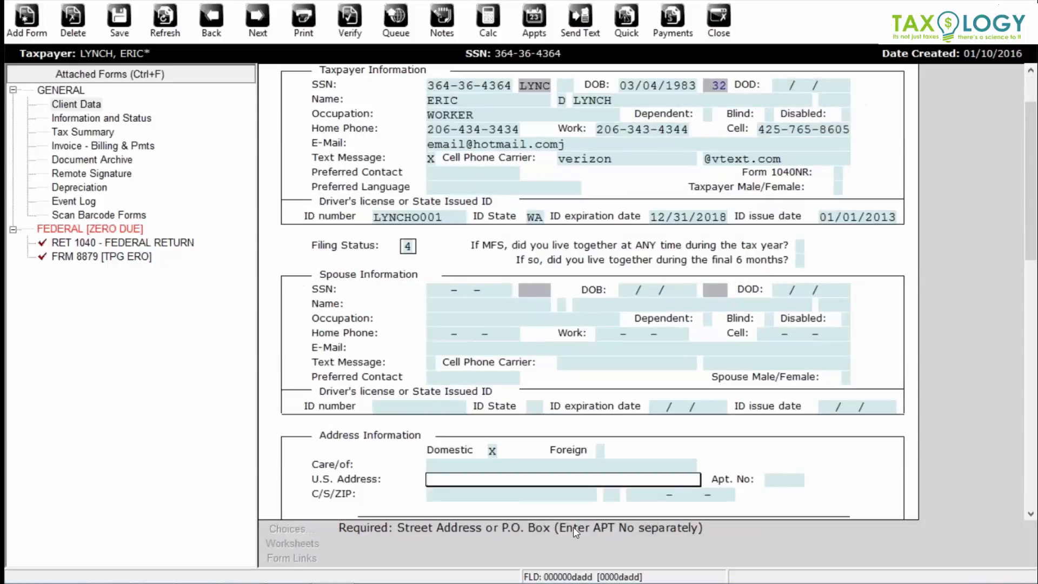
key("Return")
key("Return")
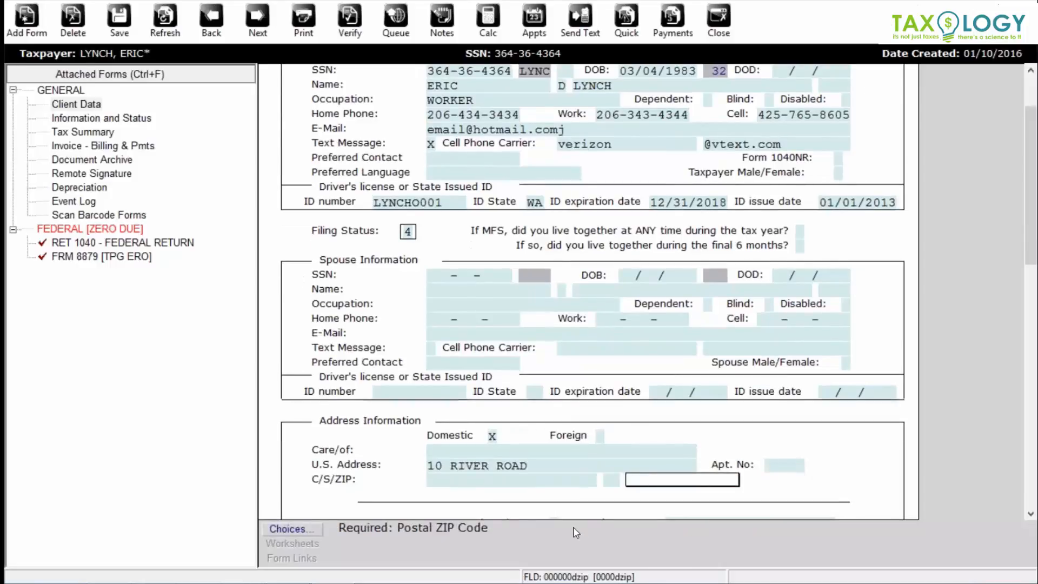
type("98107-0000-000")
key("Return")
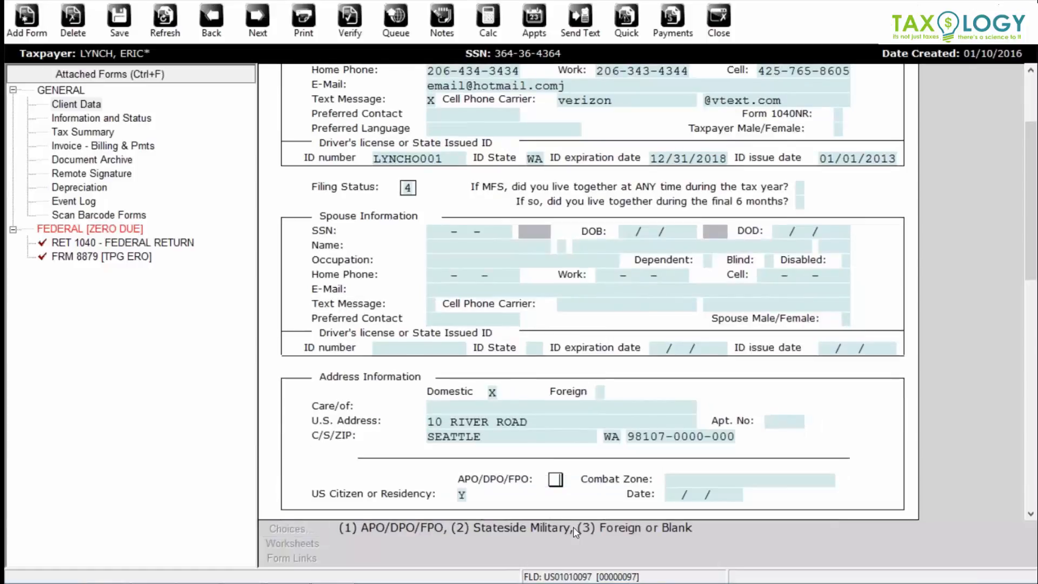
scroll(595, 523, "down", 4)
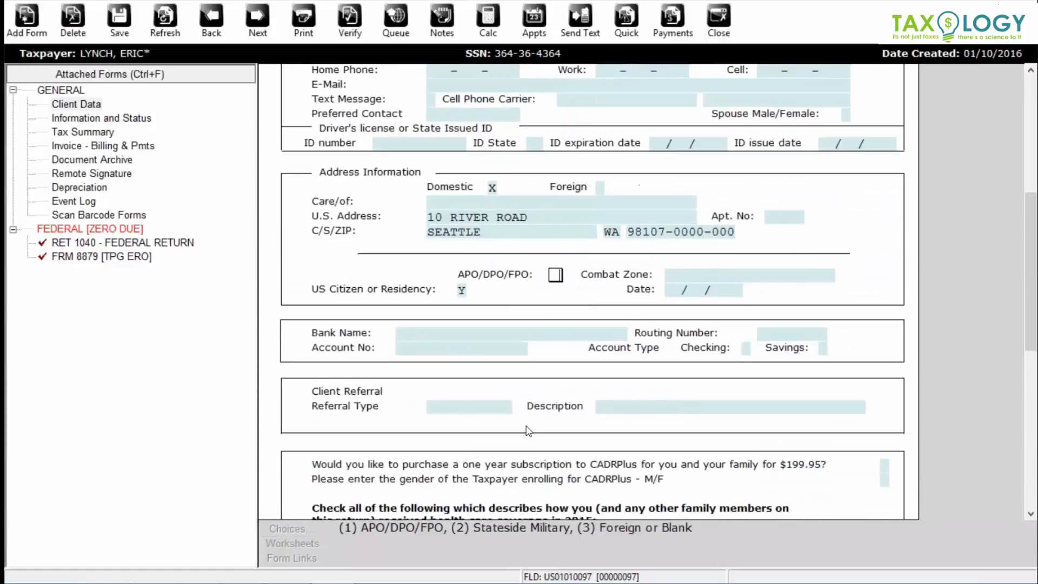
- Record the client referral type RADIO with description ABC
left_click(458, 408)
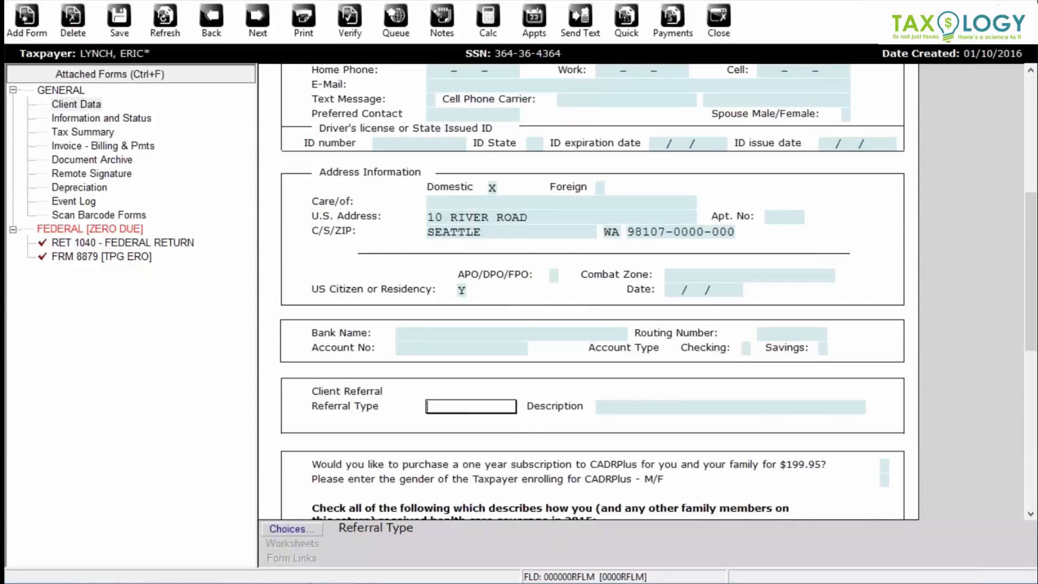
type("RADIO")
key("Return")
type("ABC")
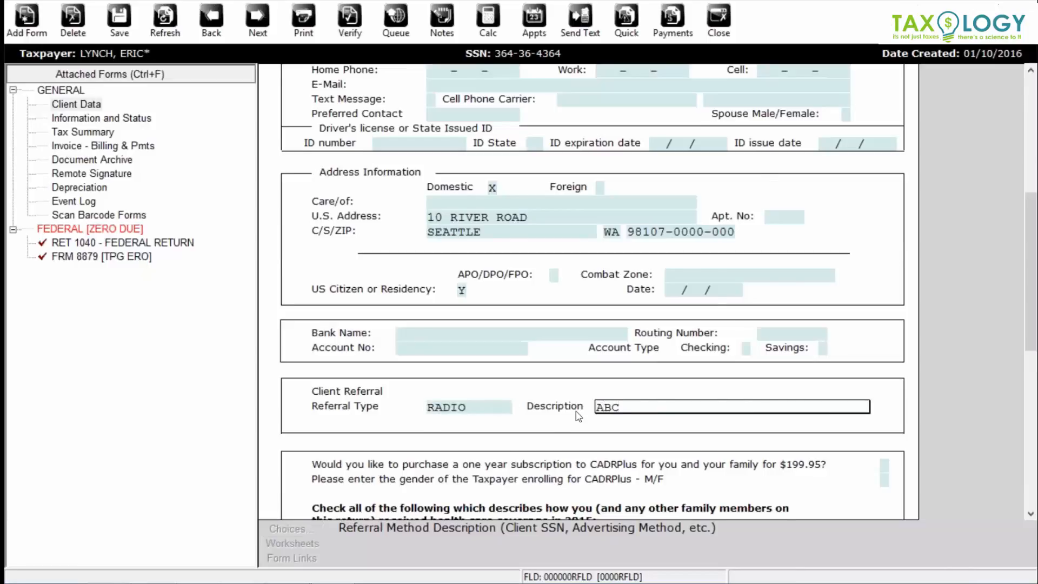
scroll(889, 414, "down", 1)
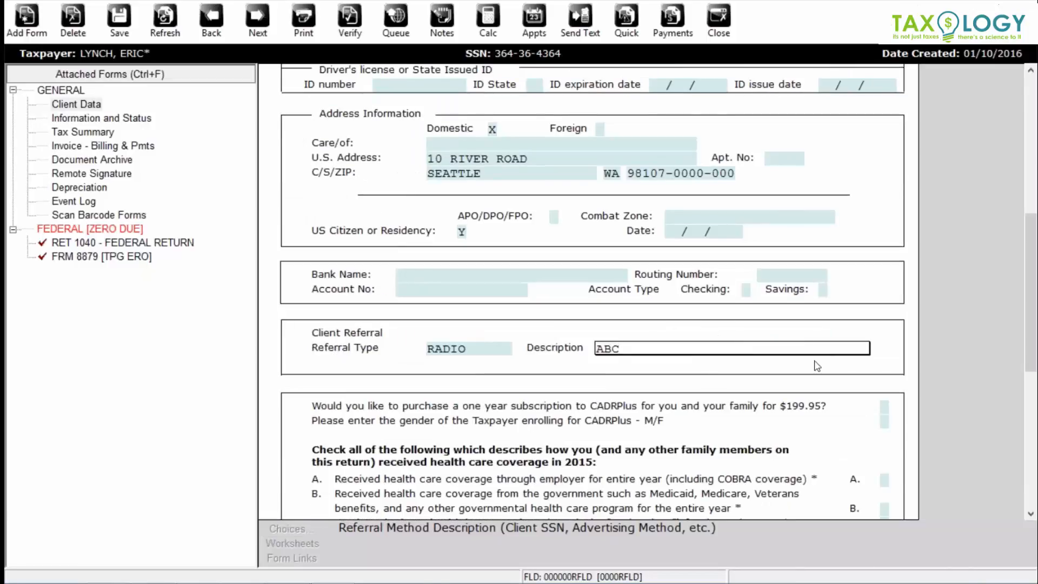
- Decline CADRPlus with N and mark full-year employer health coverage A
left_click(886, 409)
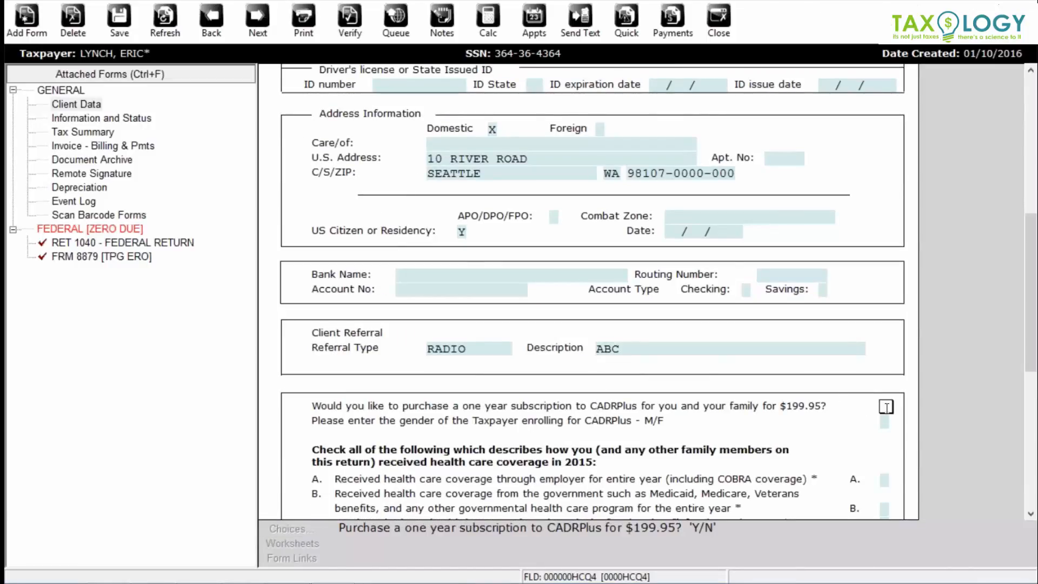
type("N")
left_click(886, 480)
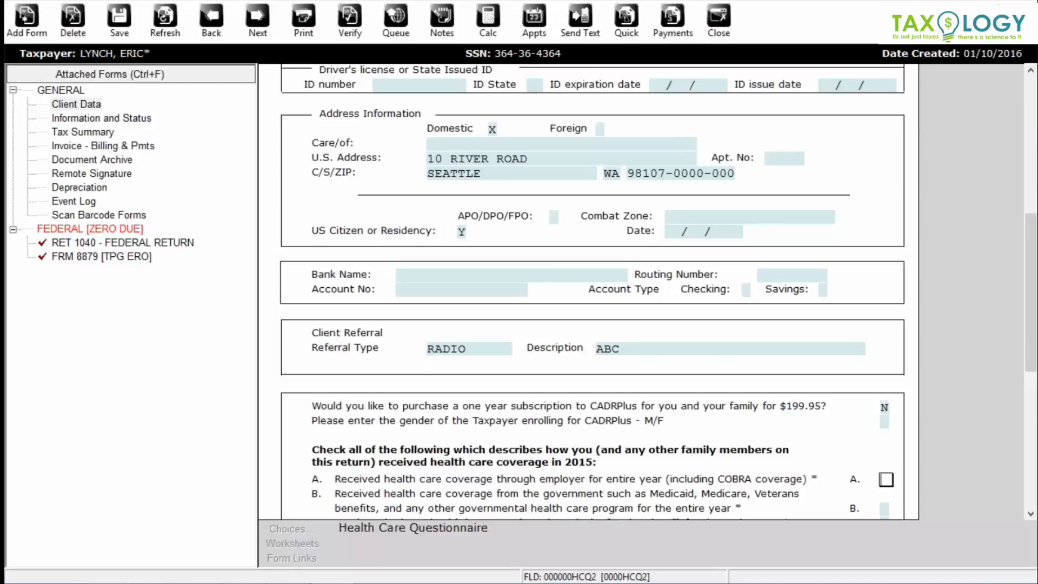
type("x")
scroll(825, 412, "down", 1)
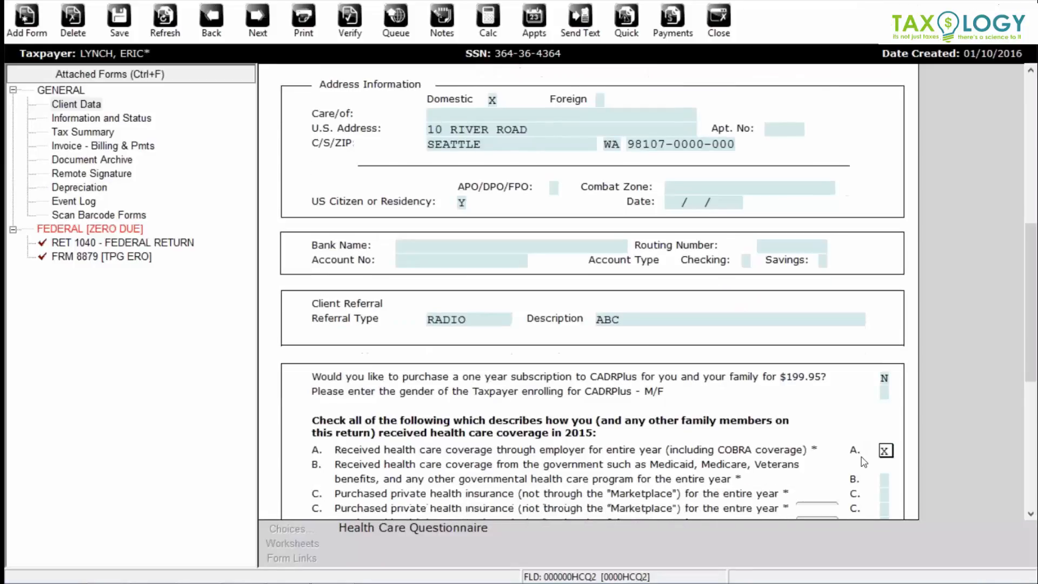
scroll(822, 414, "down", 2)
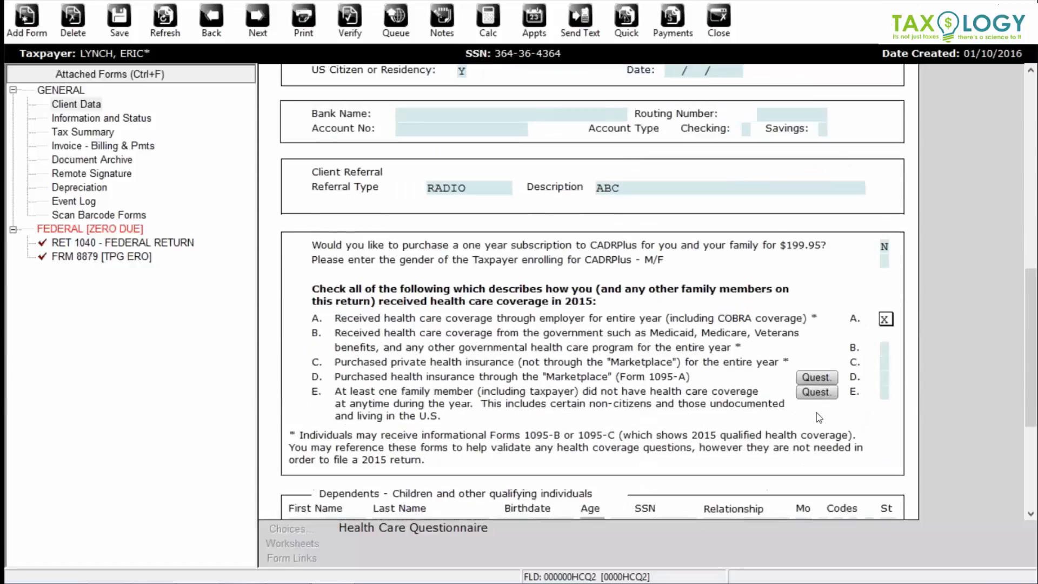
scroll(818, 418, "down", 1)
left_click(302, 392)
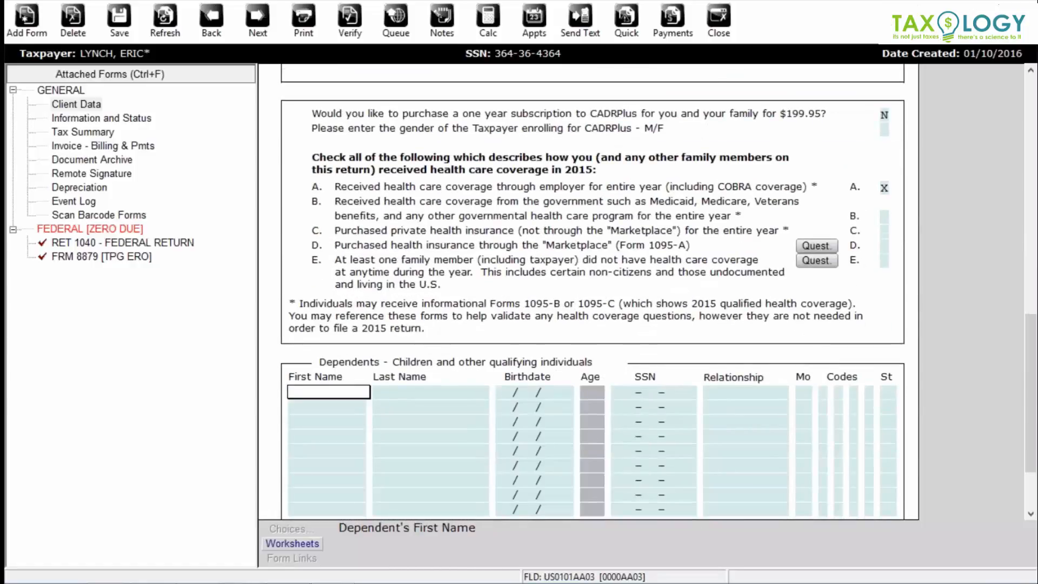
- Add the daughter, born 03/04/2005, living 12 months and flagged for the Form 2441 credit
type("ANA")
key("Tab")
type("L")
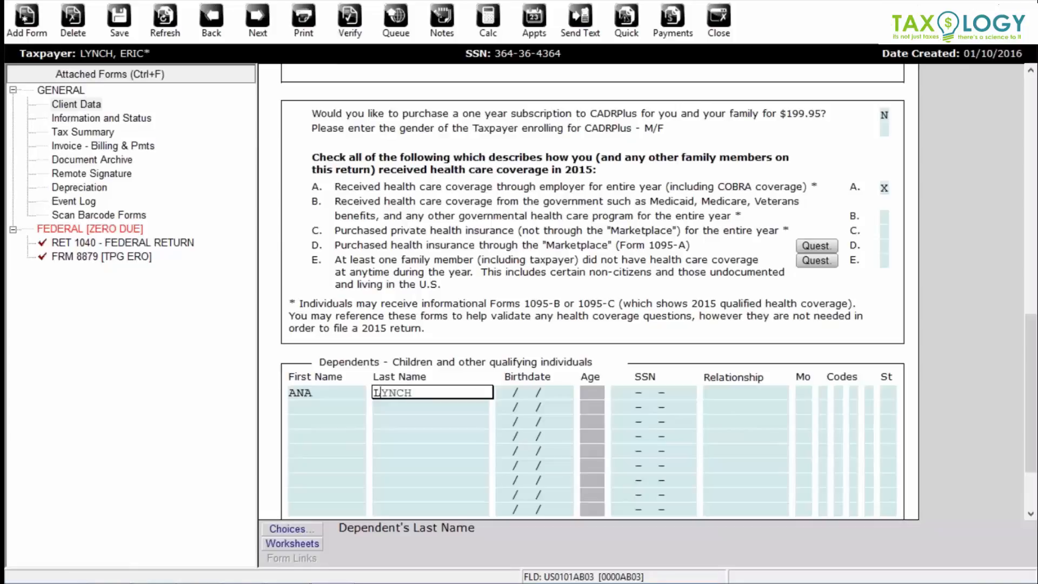
key("Tab")
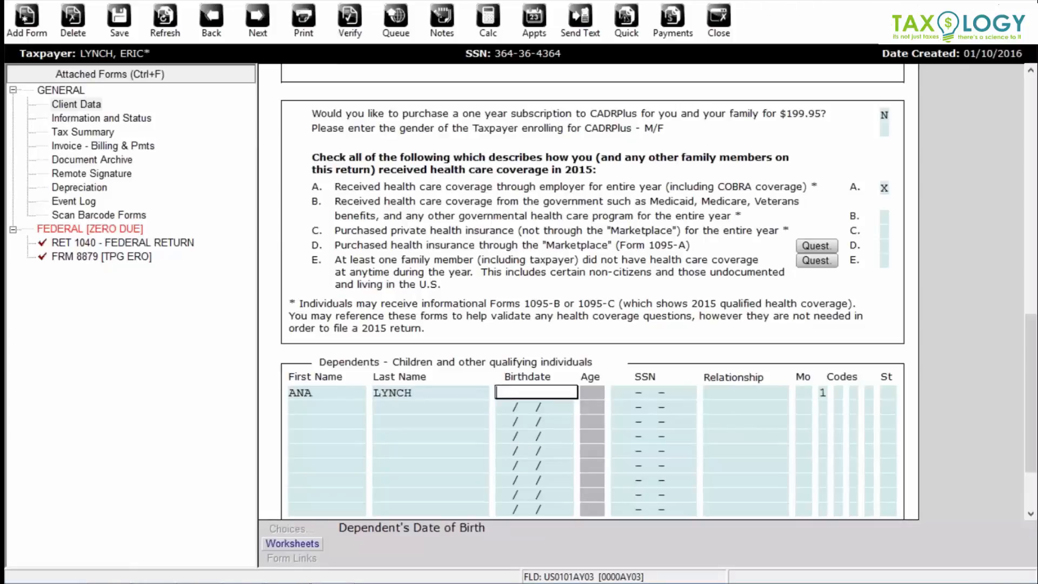
type("03/04/2005")
key("Tab")
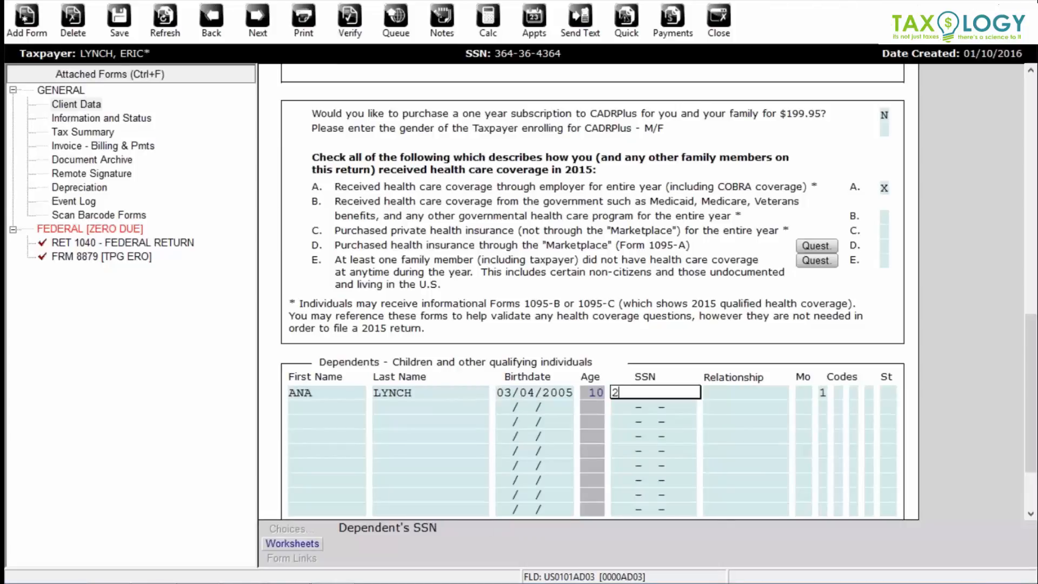
key("Tab")
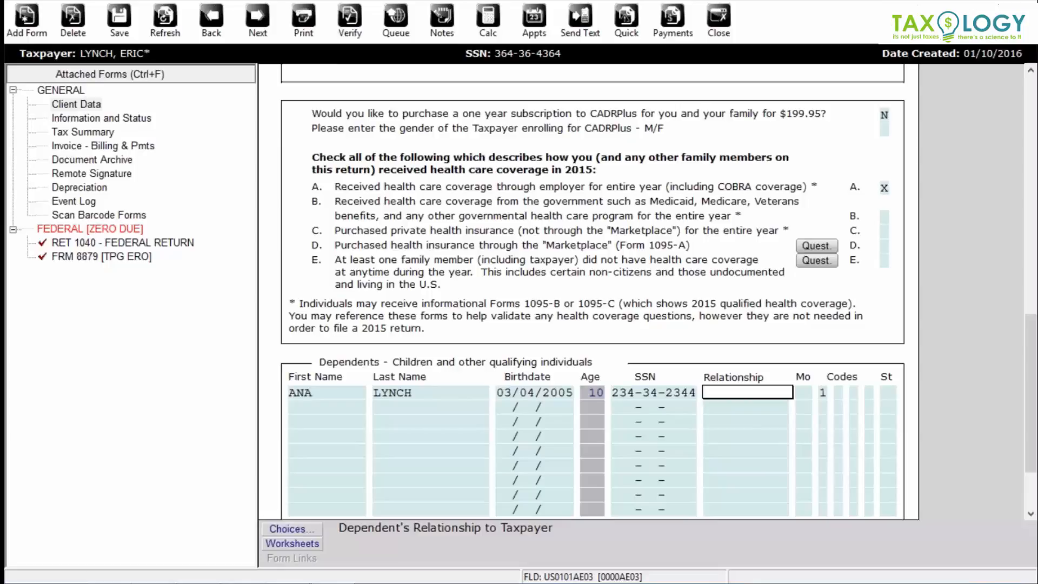
type("DAUGHTER")
key("Tab")
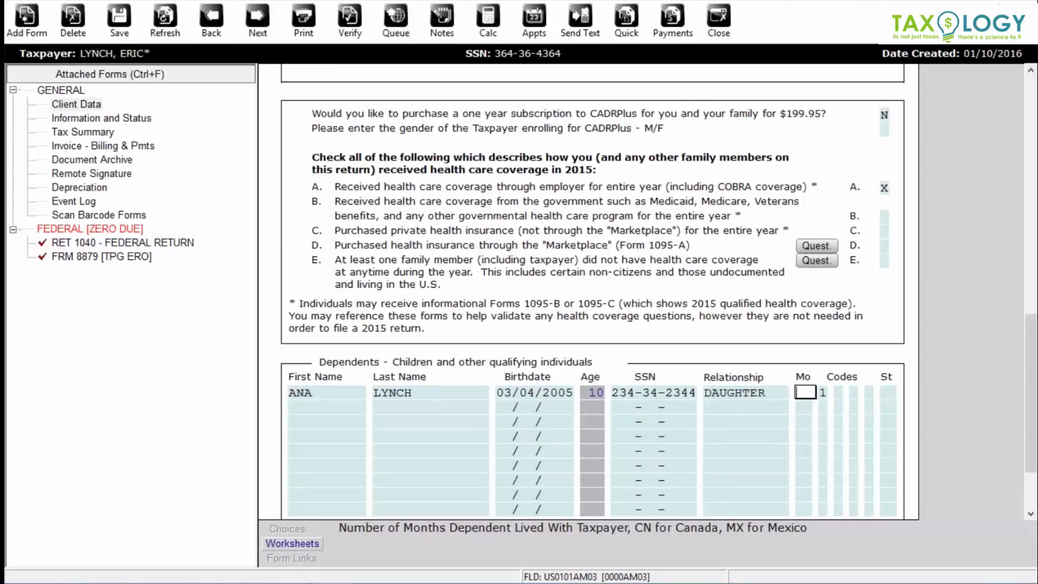
type("12")
key("Tab")
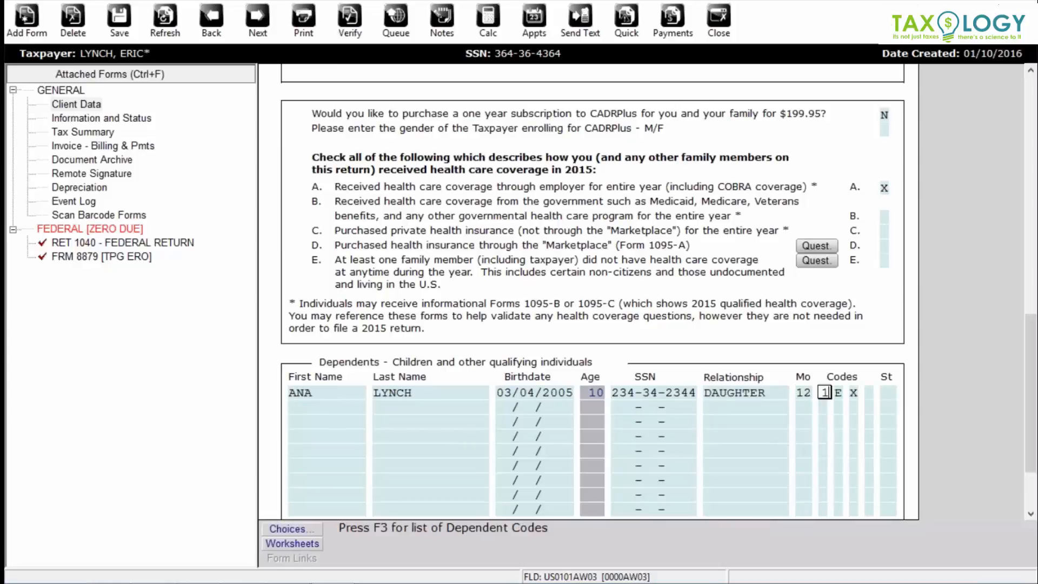
key("Tab")
key("Tab")
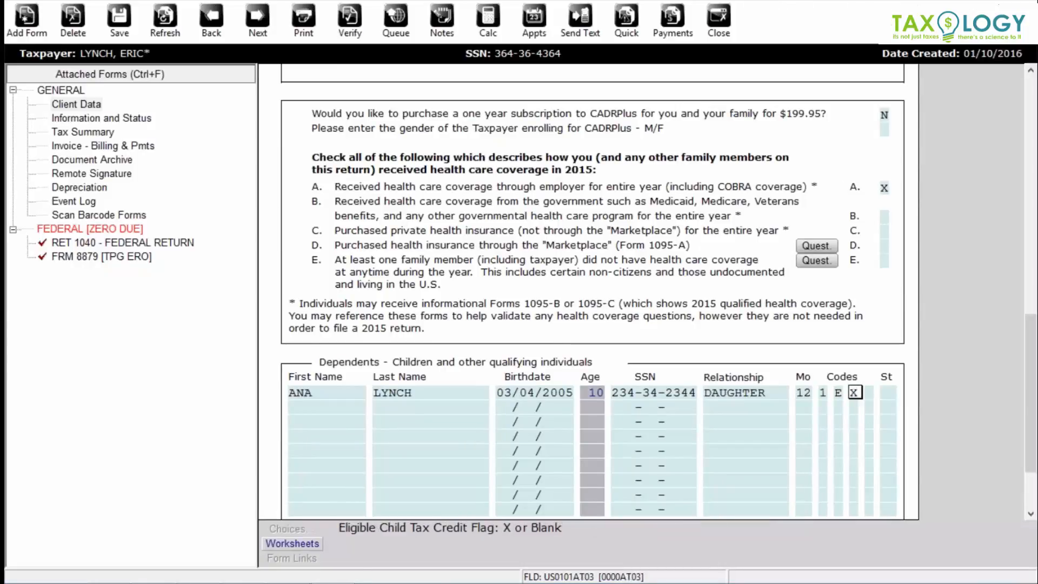
key("Tab")
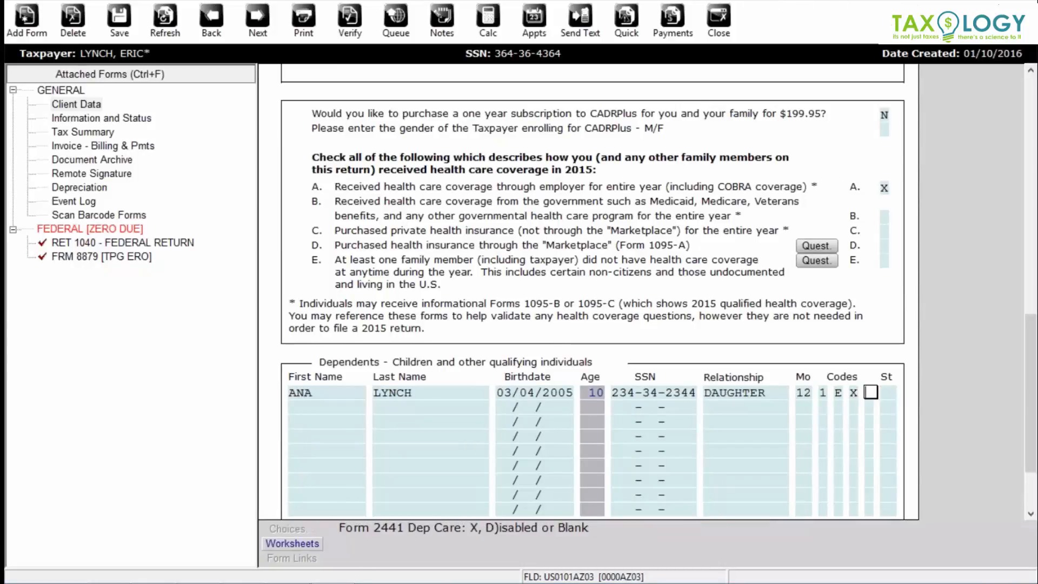
type("X")
key("Tab")
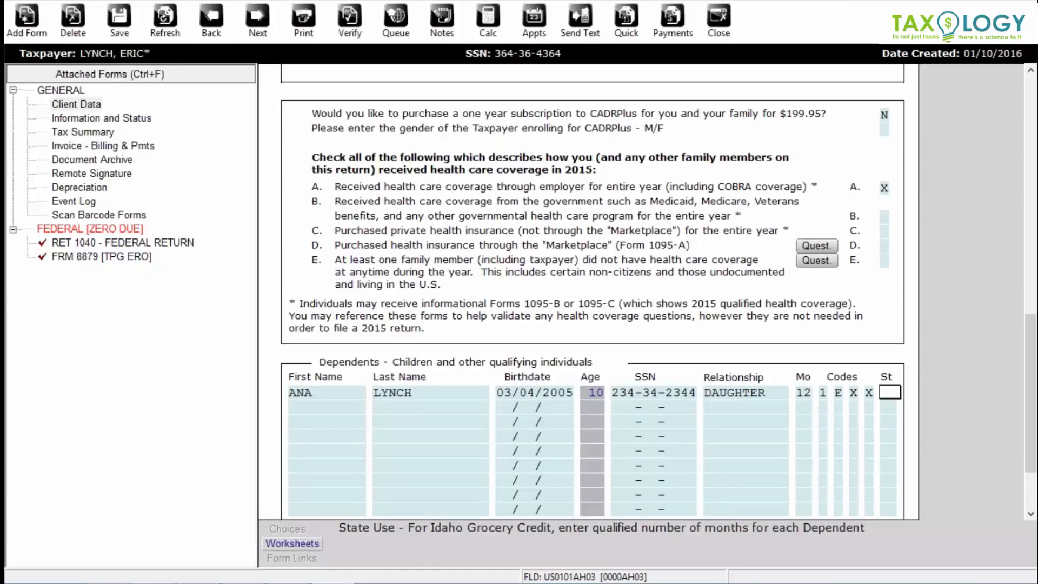
key("Tab")
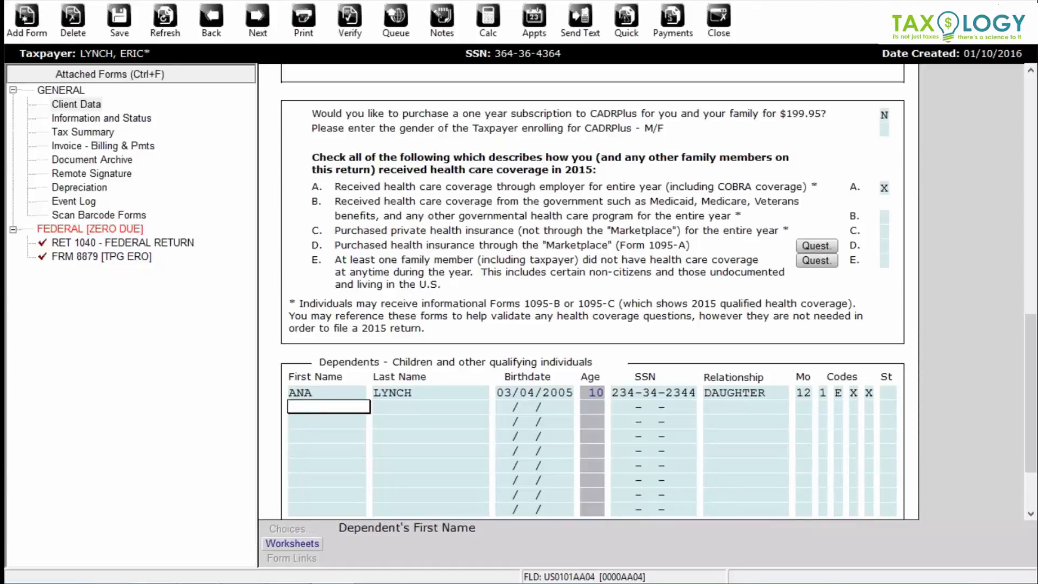
- Add the son, born 05/06/2014, living 12 months and flagged for the Form 2441 credit
key("Tab")
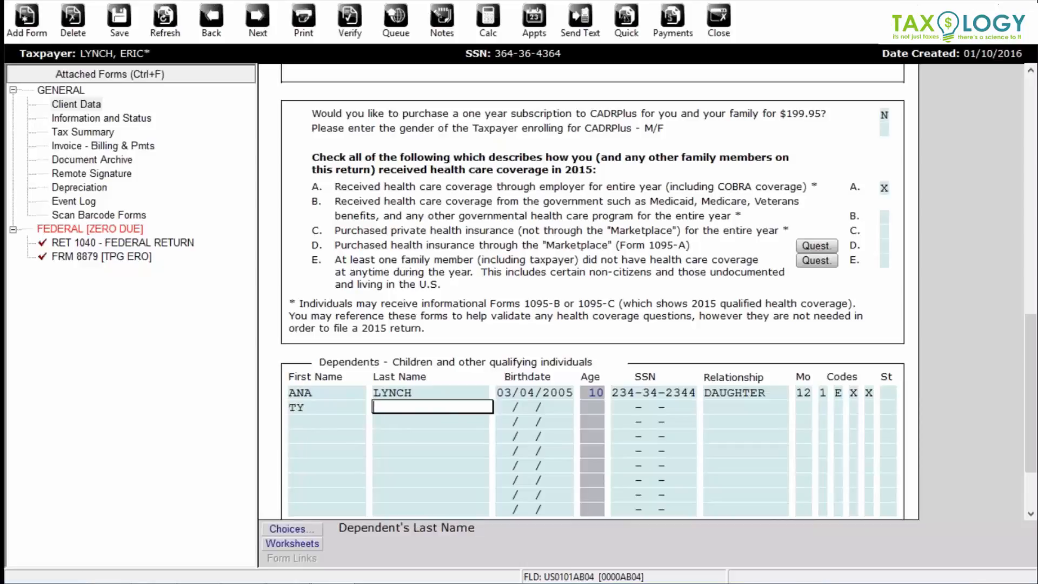
key("Tab")
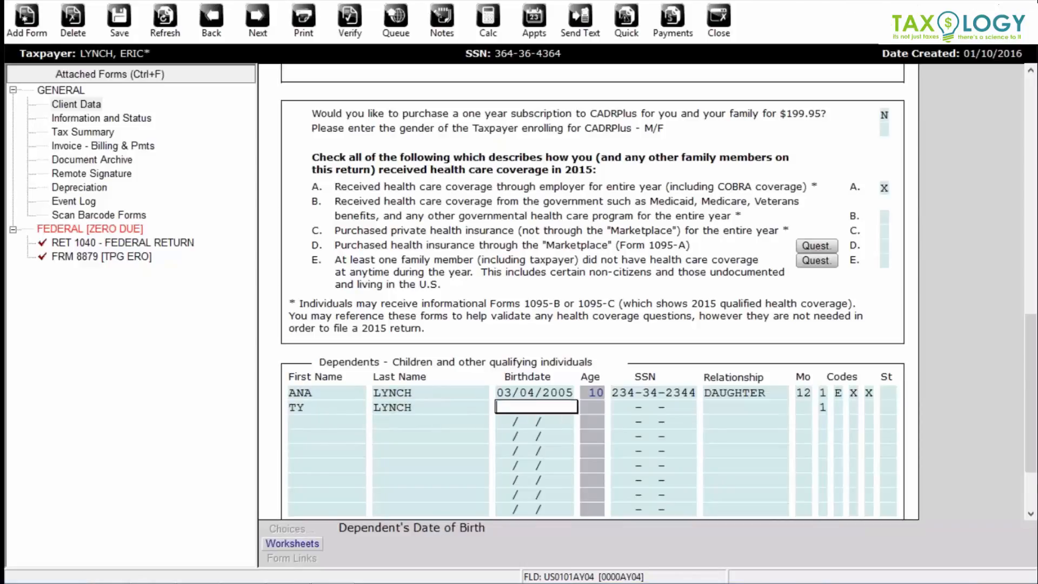
type("05/06/2014")
key("Tab")
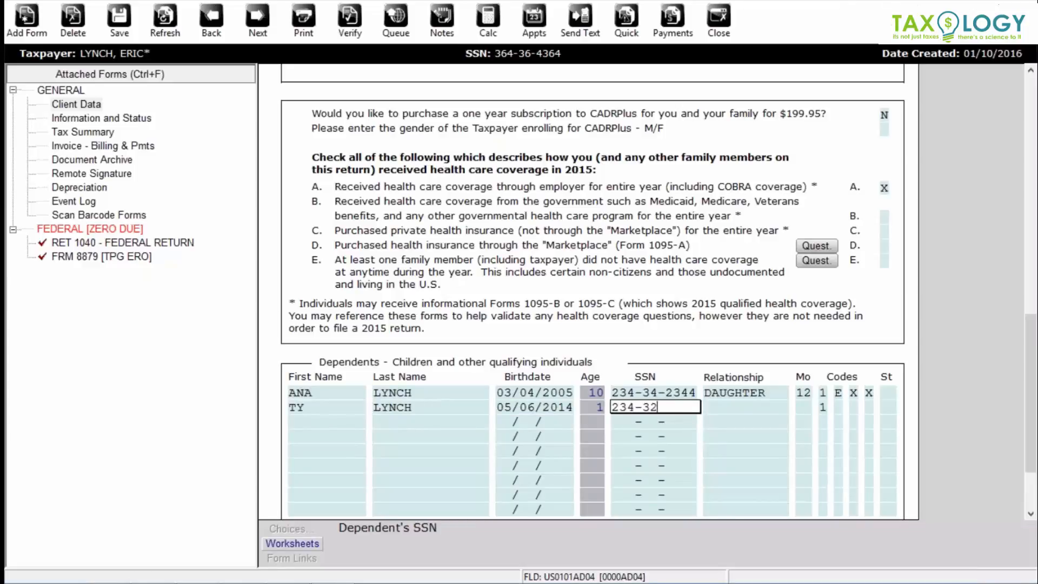
key("Tab")
type("SON")
key("Tab")
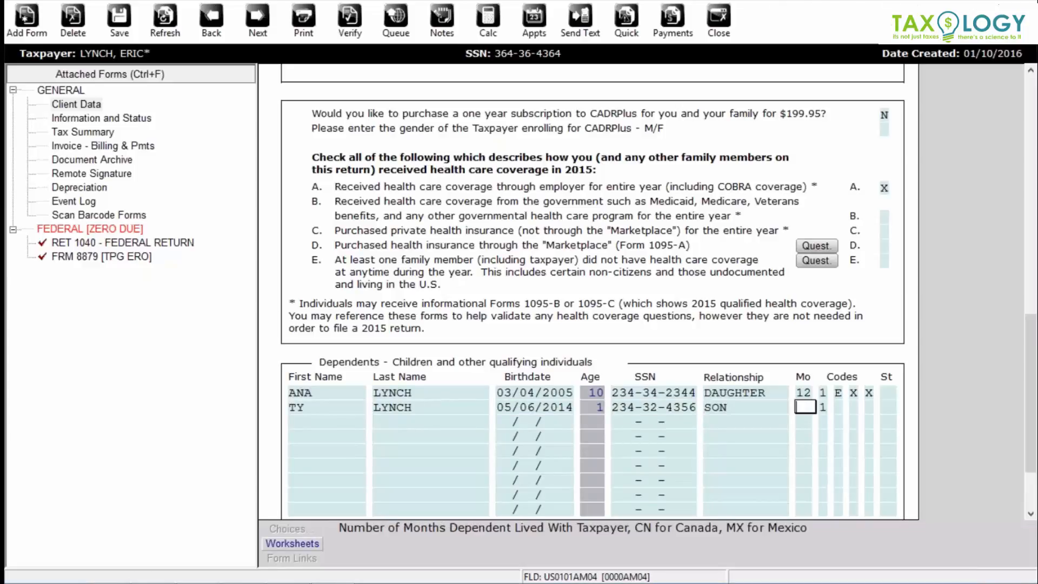
type("12")
key("Tab")
key("Tab")
key("Tab")
key("Tab")
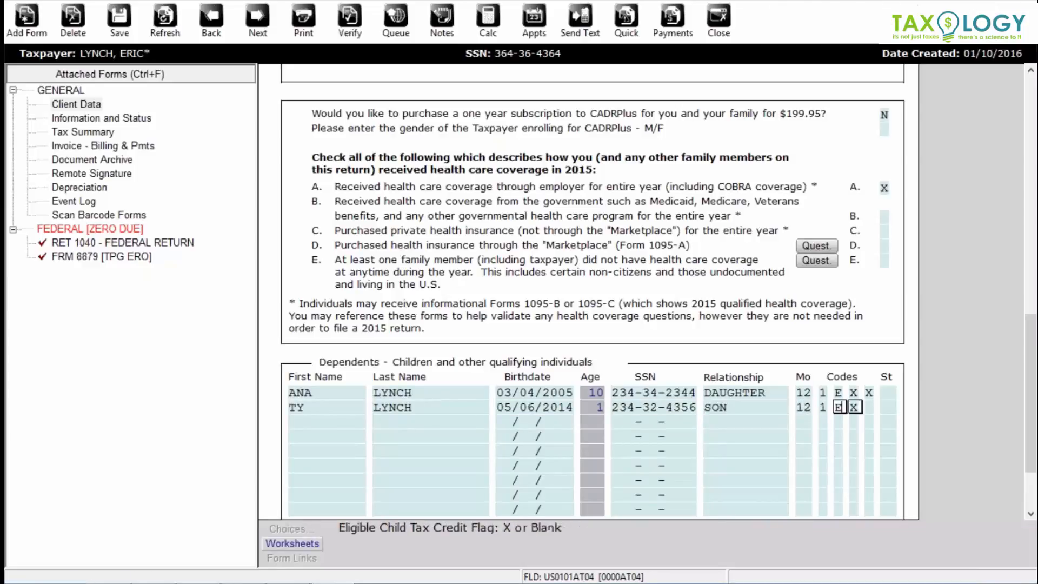
type("X")
key("Tab")
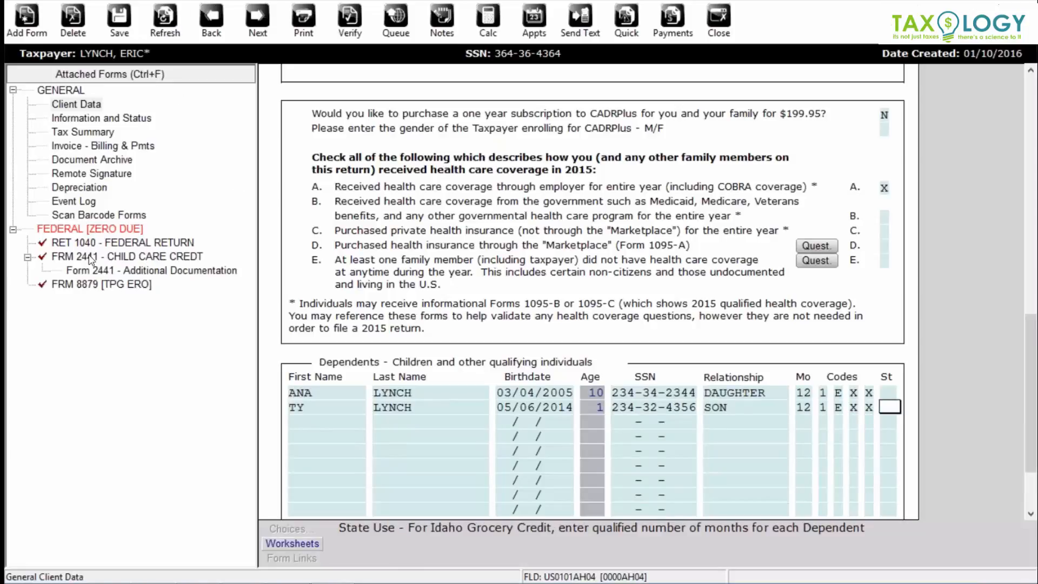
key("ctrl+a")
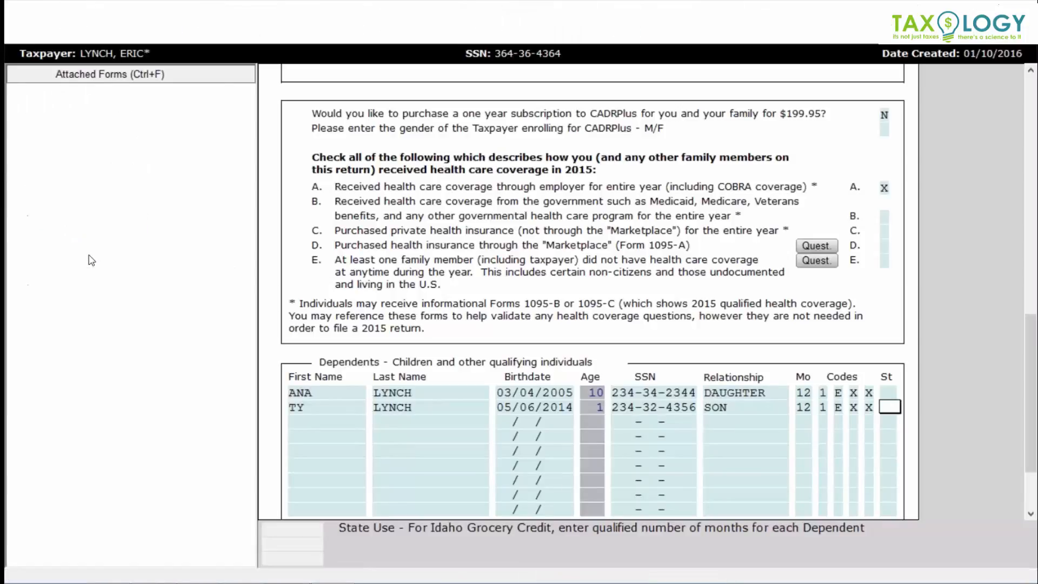
- Add a W-2 by employer EIN with 29,800 wages and 3,100 withheld, then recalculate to a $4,242 refund
key("Return")
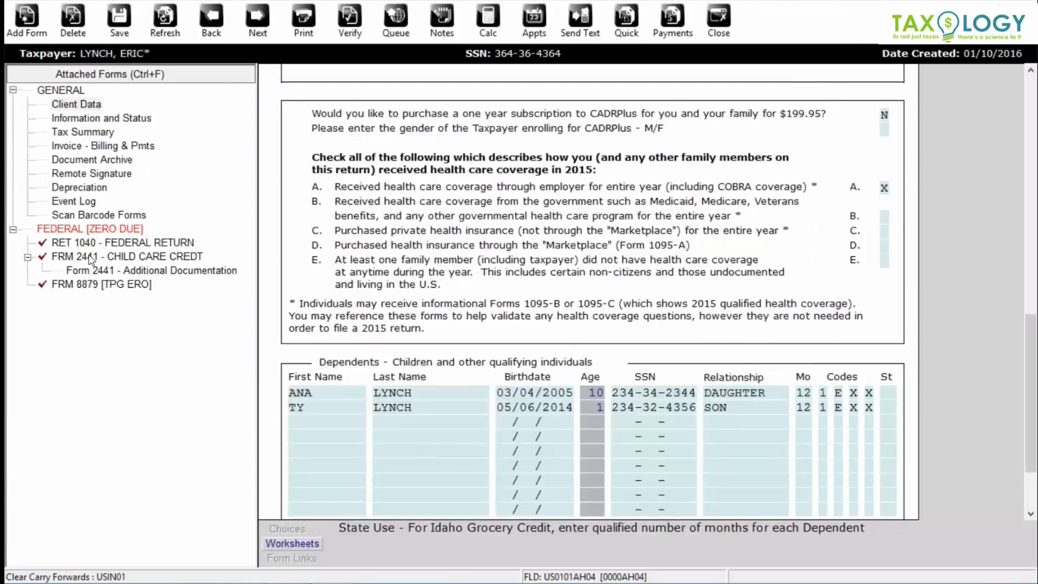
type("25-111111")
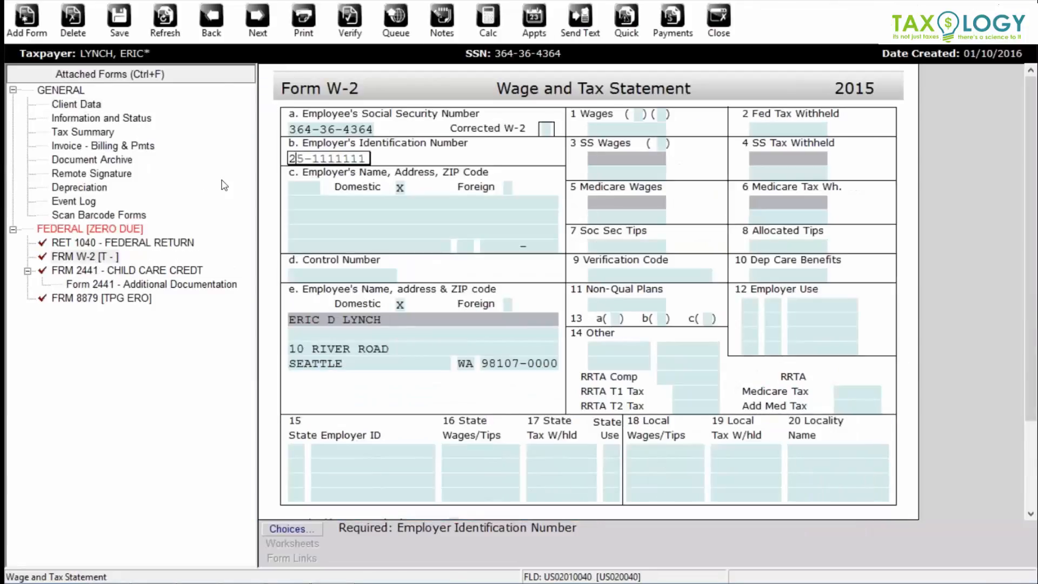
type("1")
key("Return")
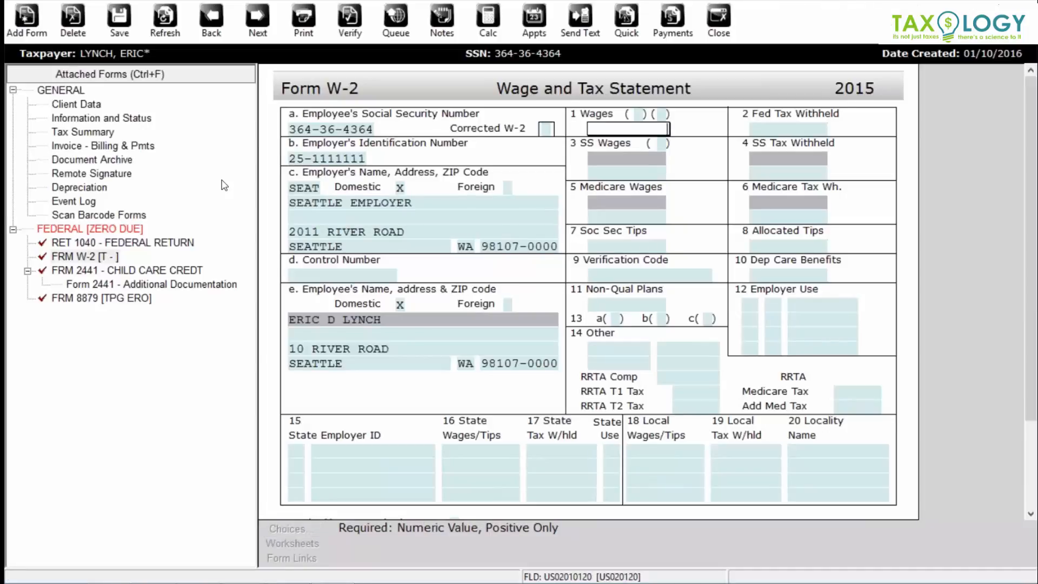
type("298000")
key("BackSpace")
key("Return")
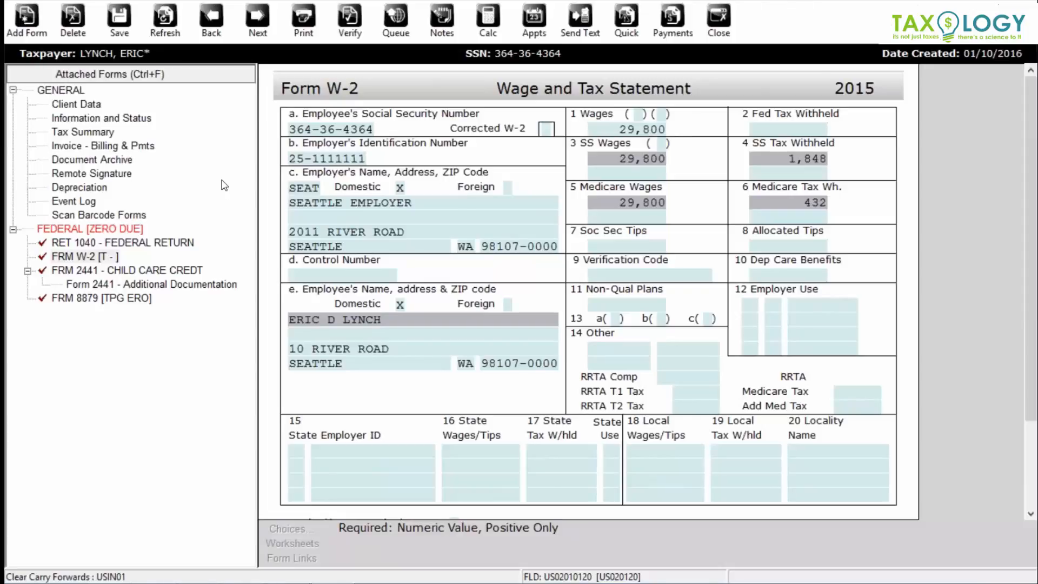
type("3,100")
key("Return")
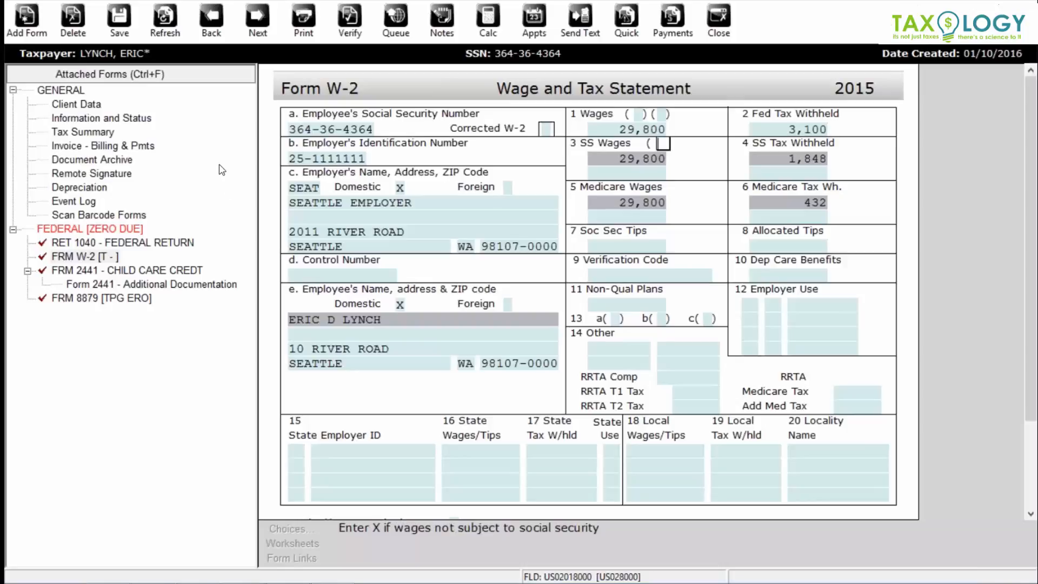
left_click(165, 19)
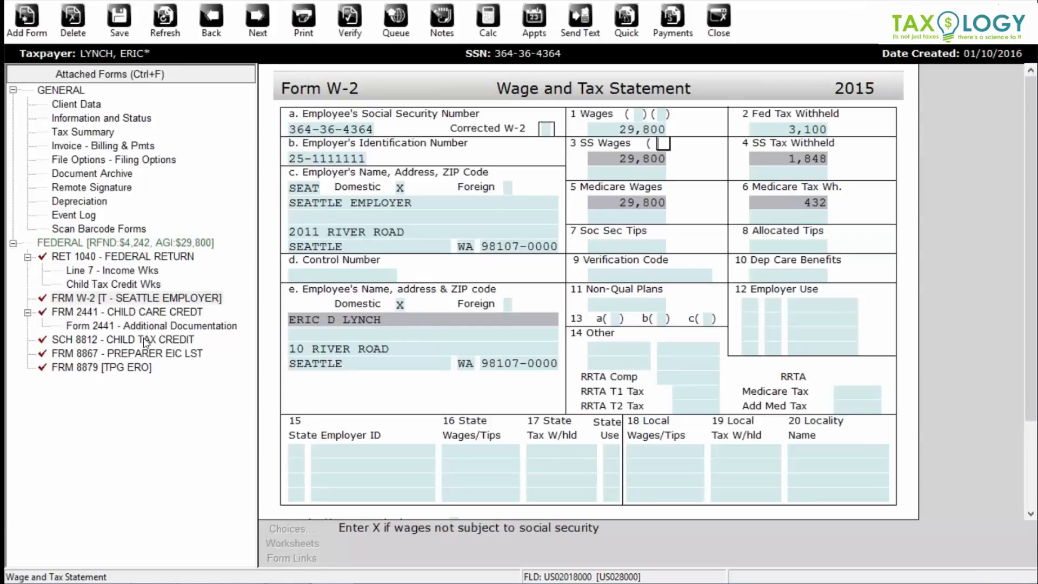
- On Form 2441, record SEATTLE KIDS as the care provider paid 2,600
left_click(117, 313)
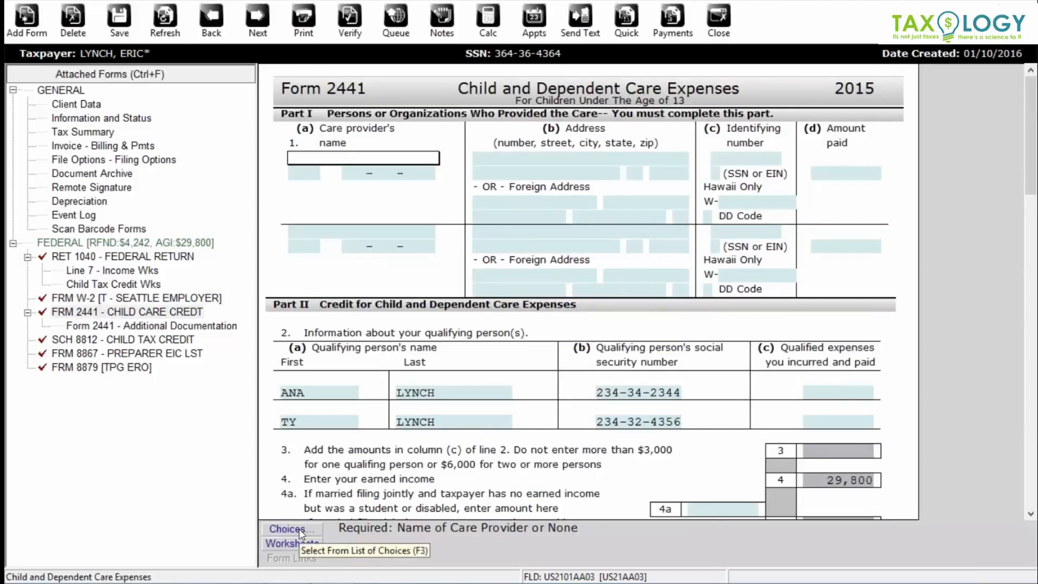
left_click(300, 529)
left_click(569, 265)
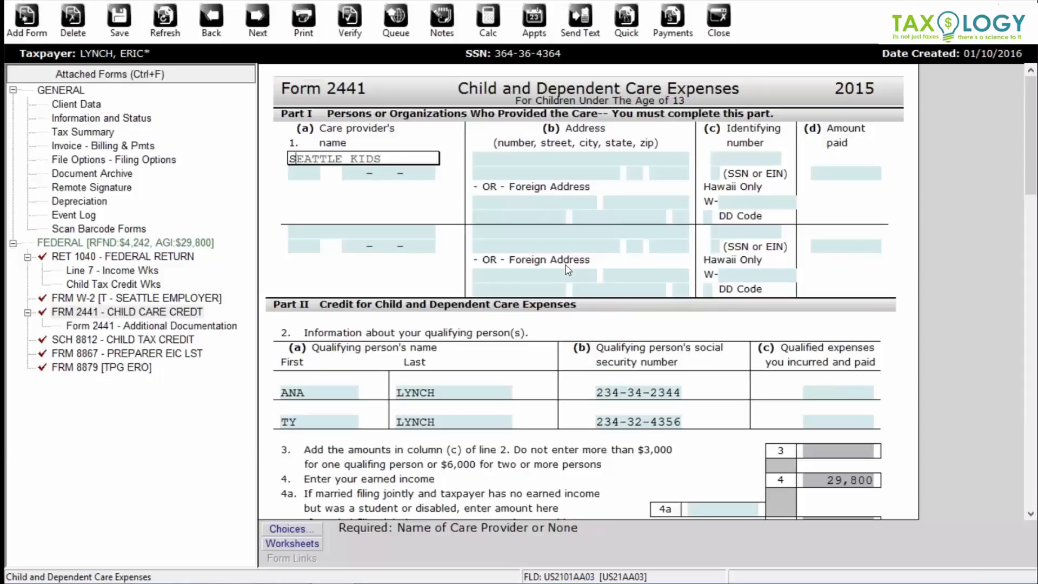
key("Return")
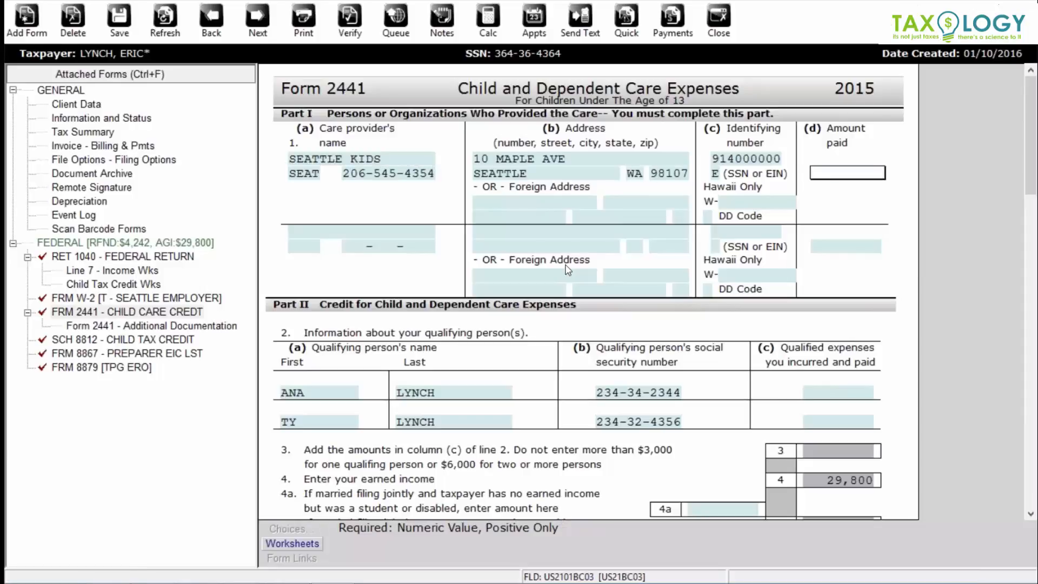
type("2,600")
key("Return")
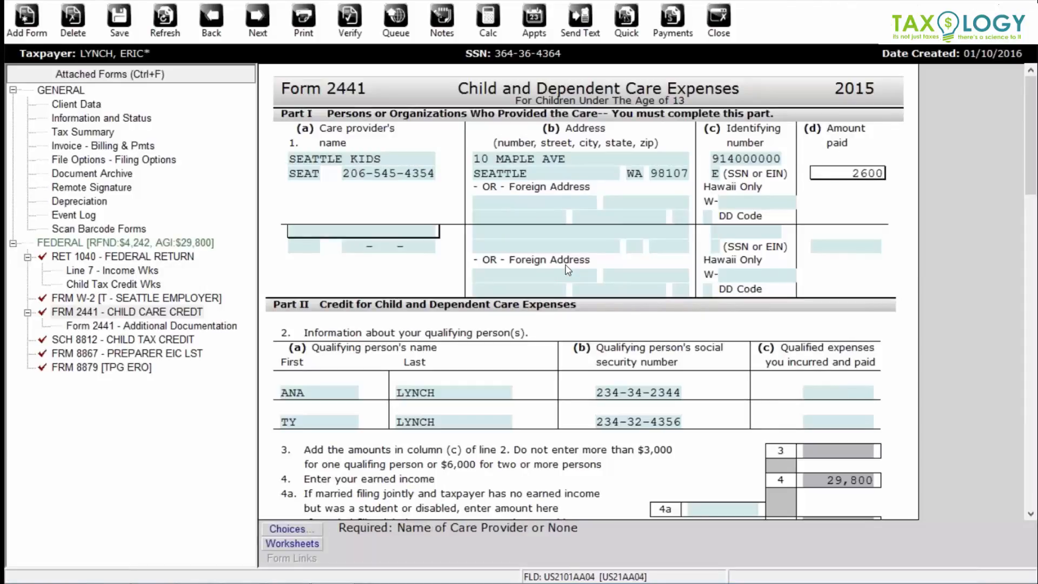
- Enter 1,300 qualified care expenses for each of the two children
left_click(839, 392)
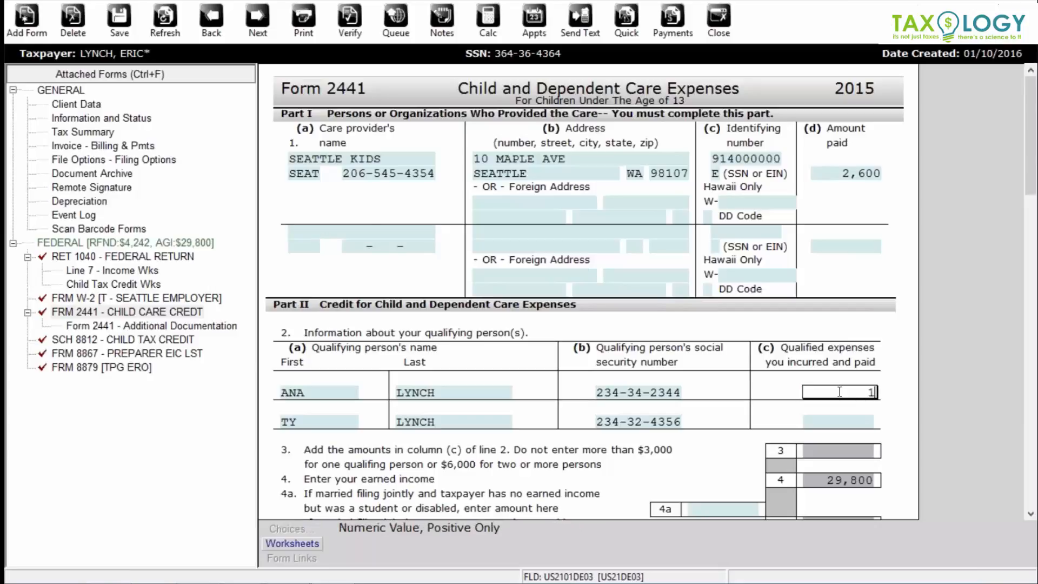
type("1300")
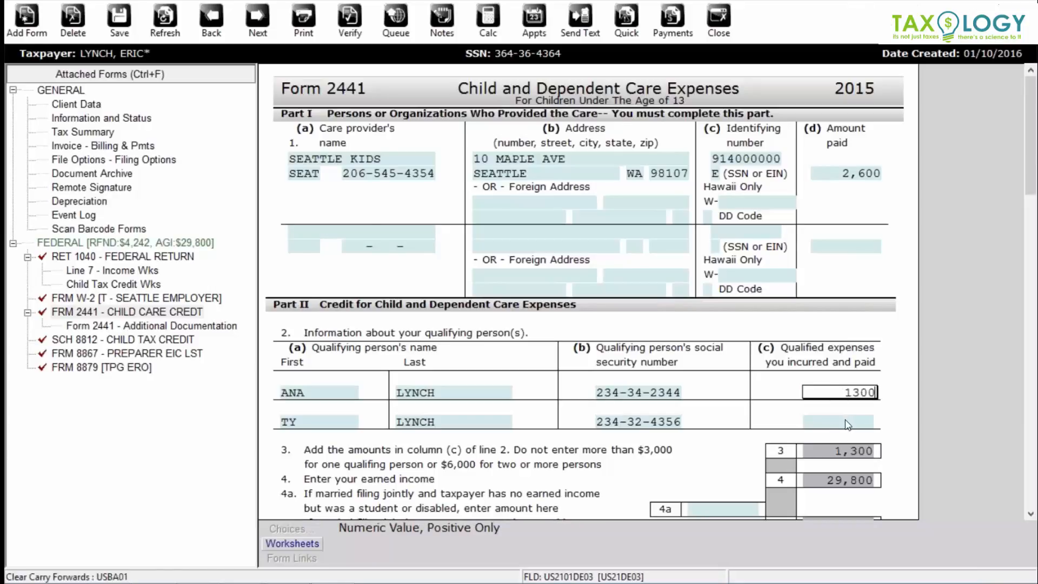
left_click(847, 421)
type("1300")
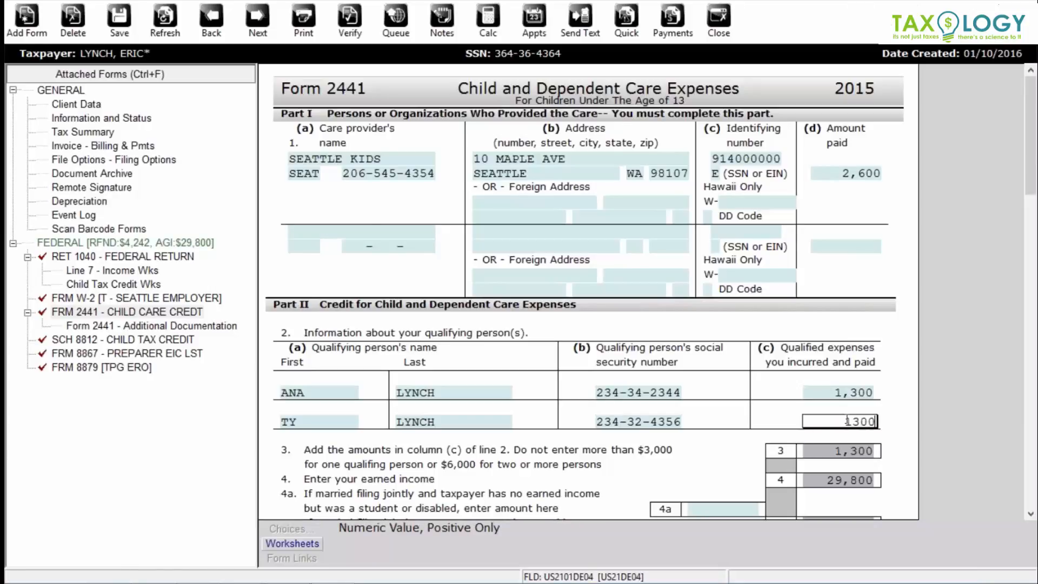
key("Tab")
- Set Form 8879 refund type to 5 (bank product), recalculate, and open the Bank RT Application
left_click(107, 370)
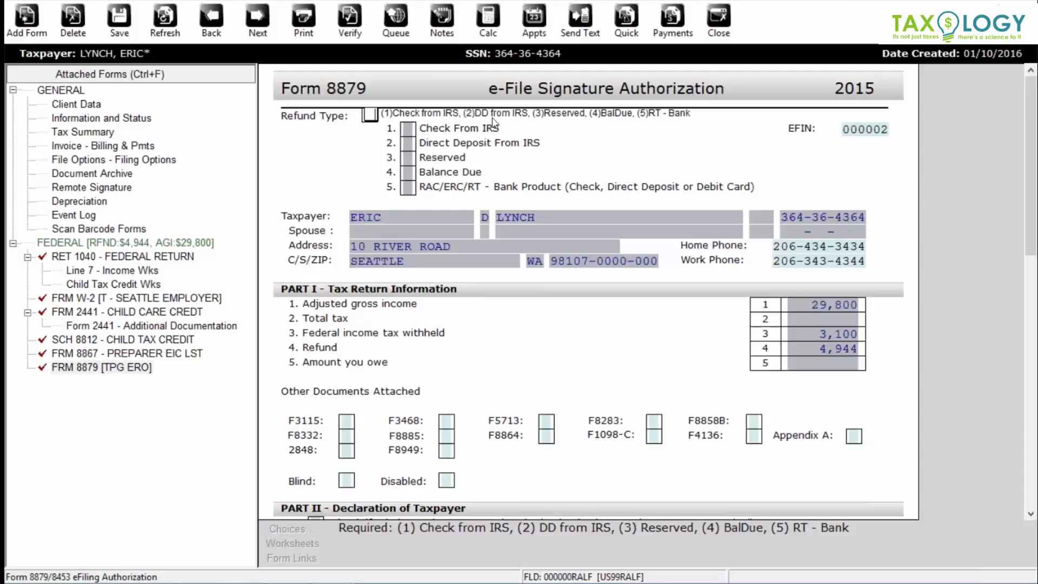
type("5")
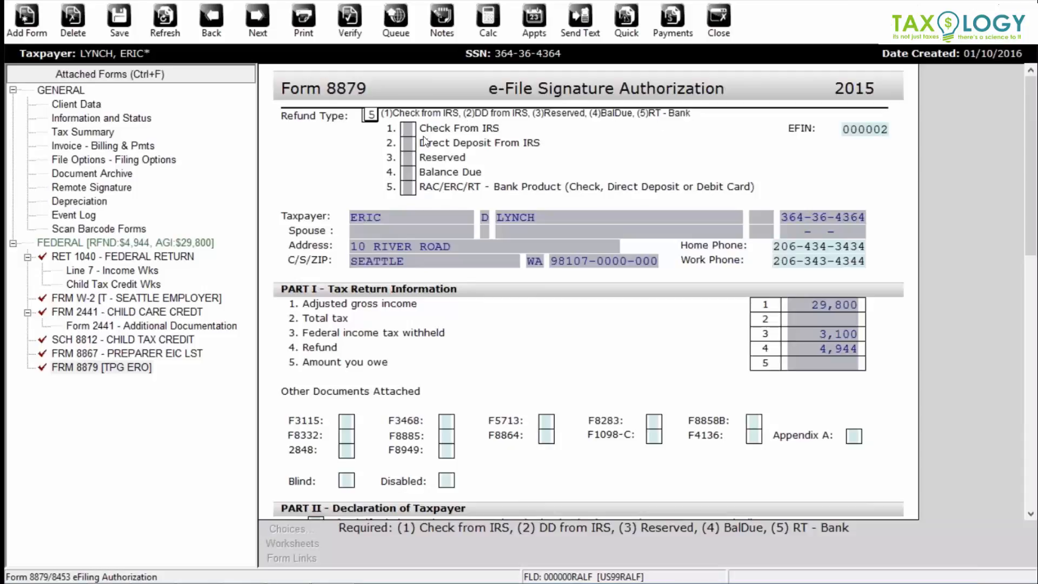
left_click(166, 21)
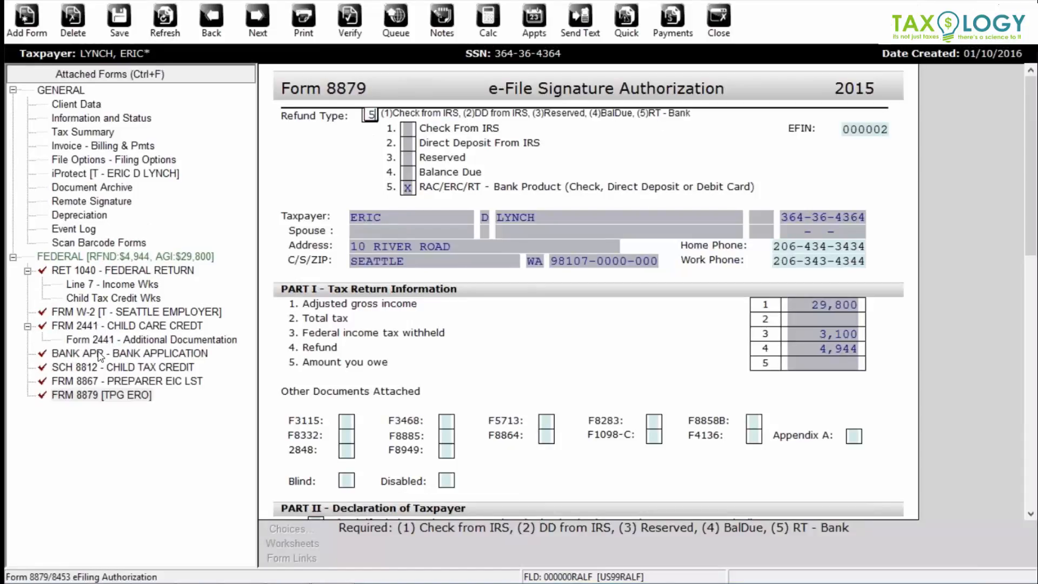
left_click(100, 354)
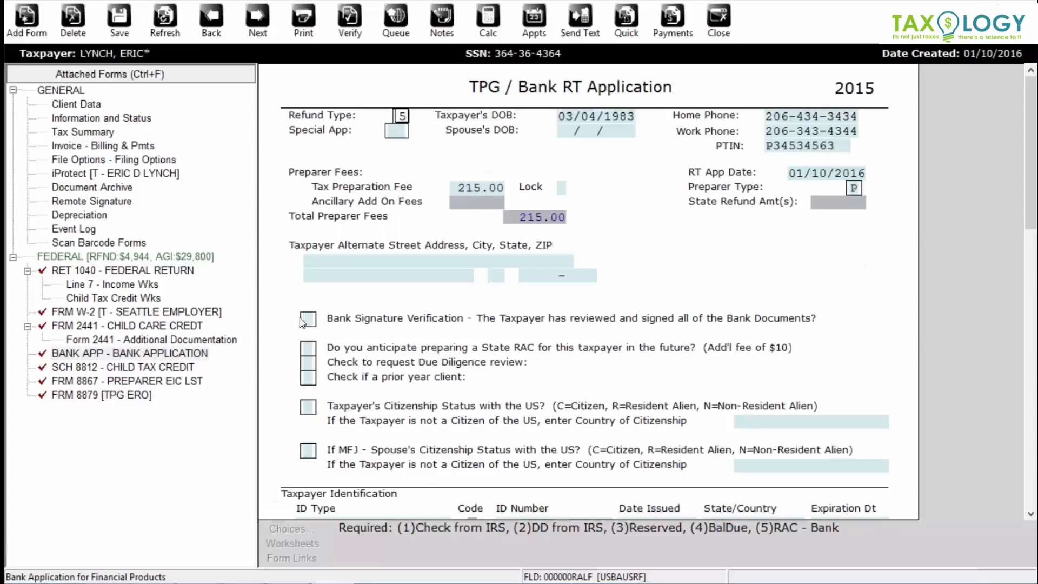
- Confirm bank signature verification and set the taxpayer's citizenship status to C
left_click(305, 320)
key("x")
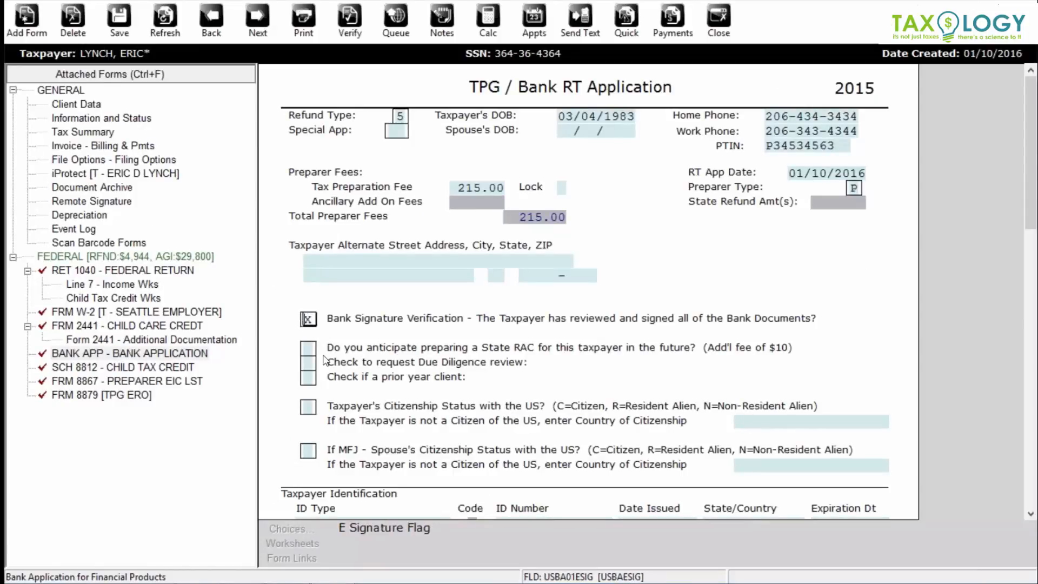
left_click(308, 352)
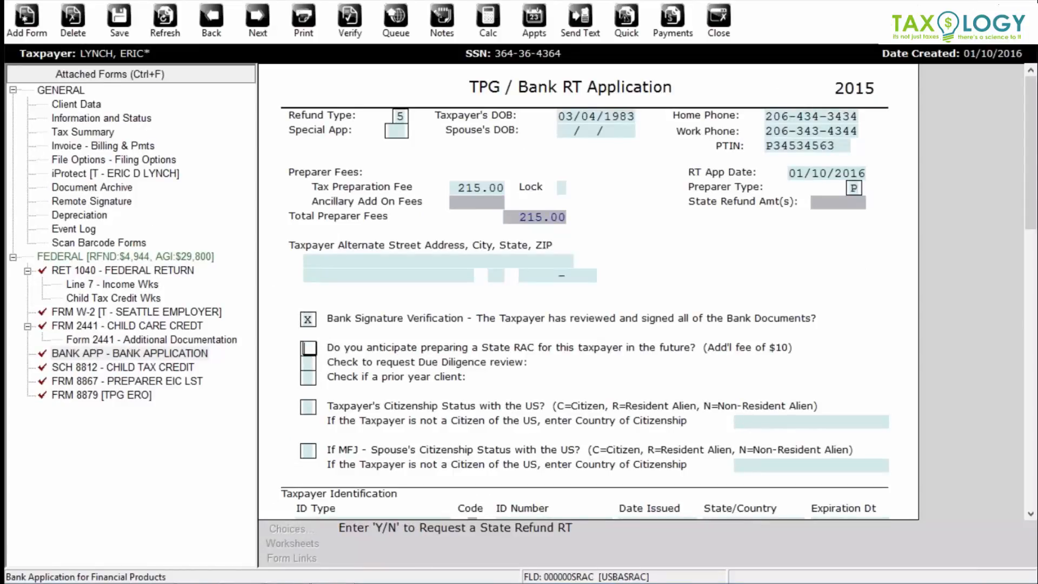
left_click(318, 405)
type("C")
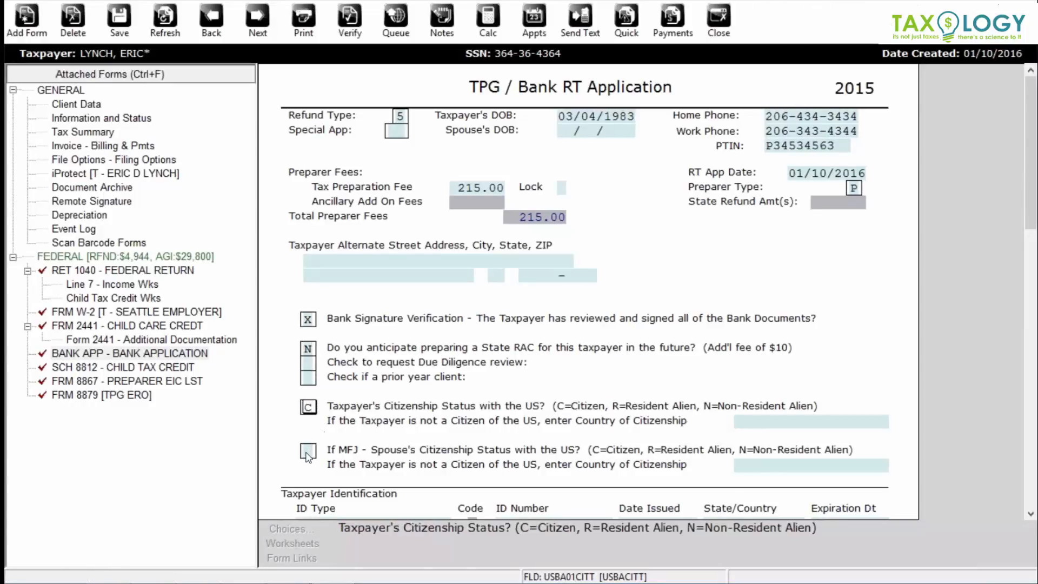
scroll(379, 443, "down", 3)
- Enter driver's license ID details: number, issued 01/01/2013, state WA, and expiration date
left_click(353, 454)
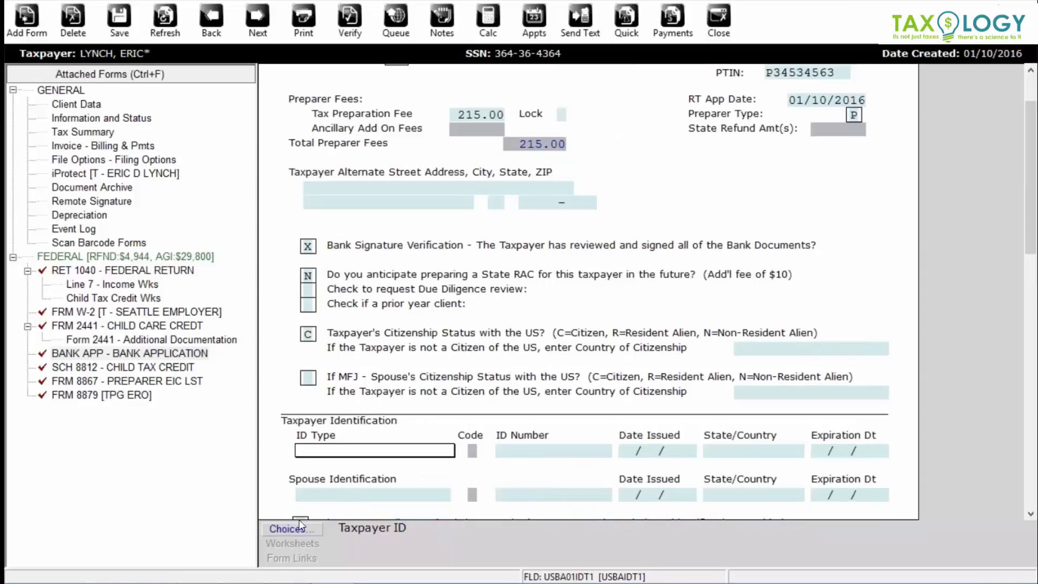
left_click(283, 530)
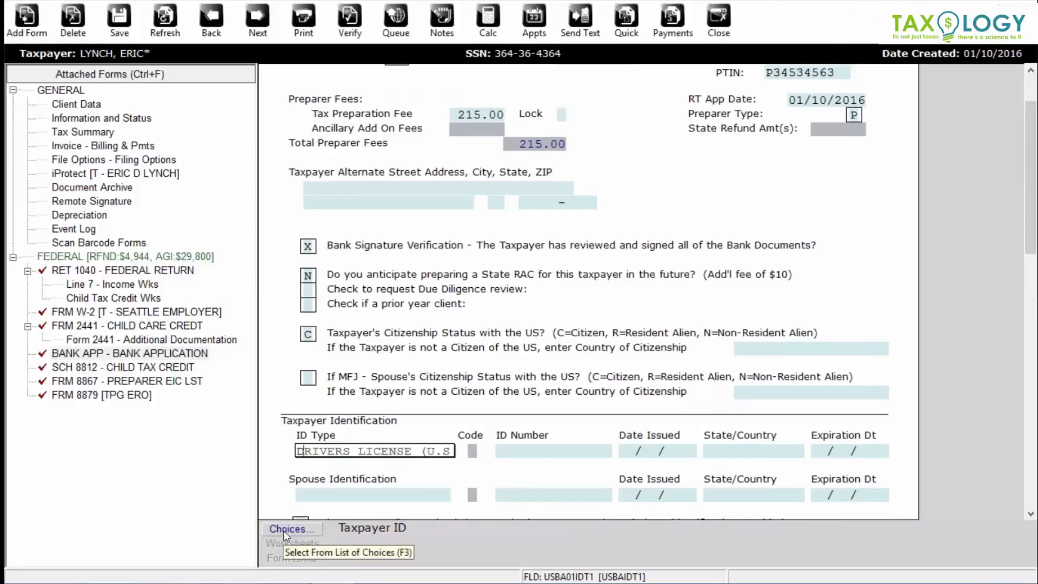
key("Tab")
key("Tab")
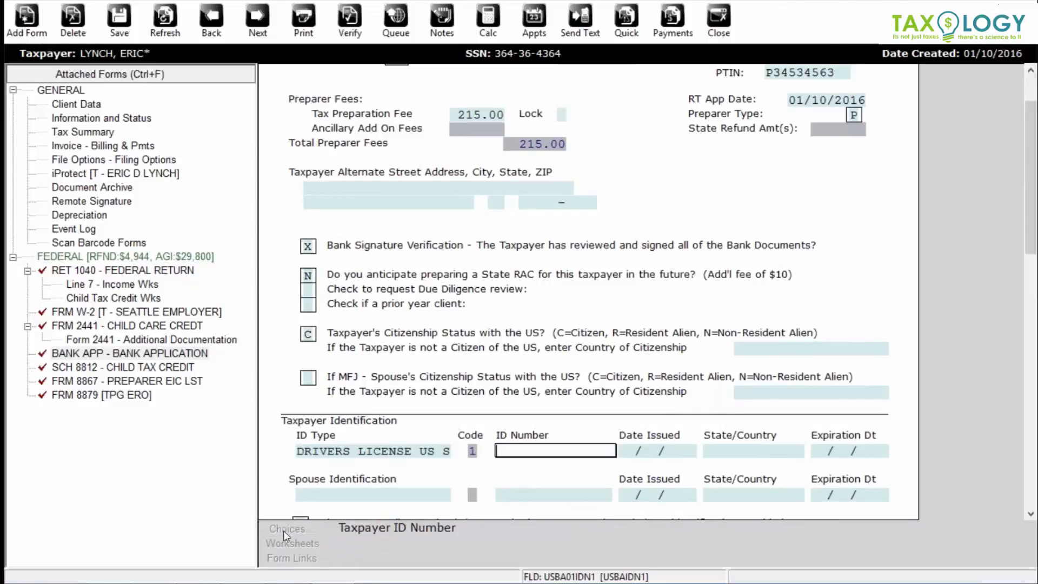
key("Tab")
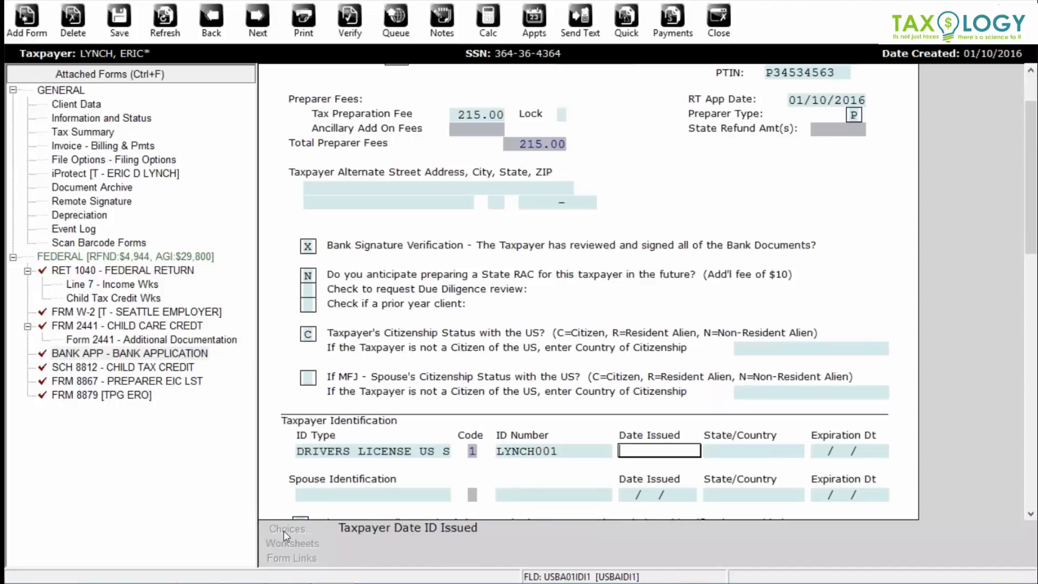
type("01/01/2013")
key("Tab")
type("WA")
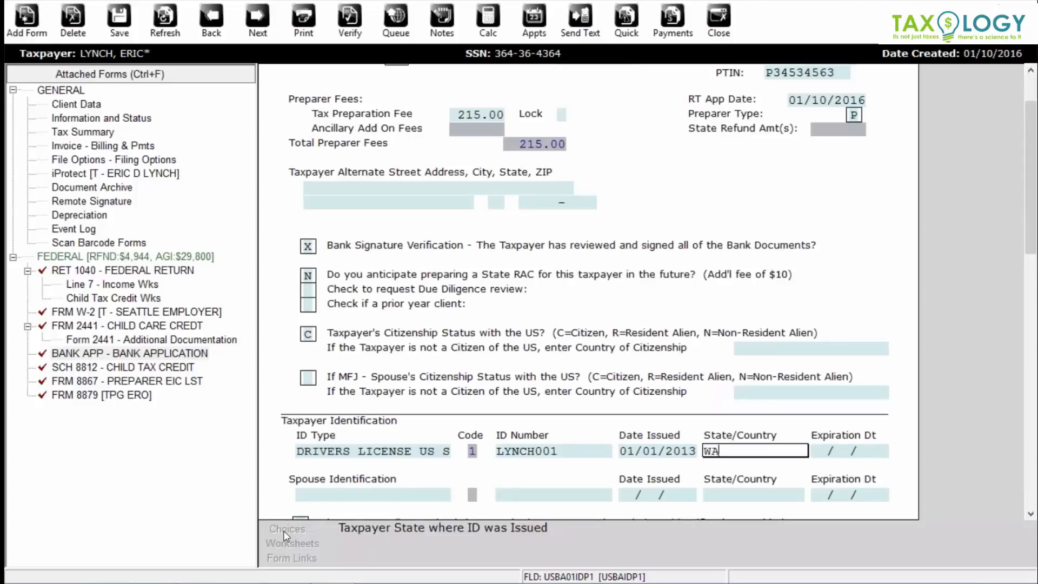
key("Tab")
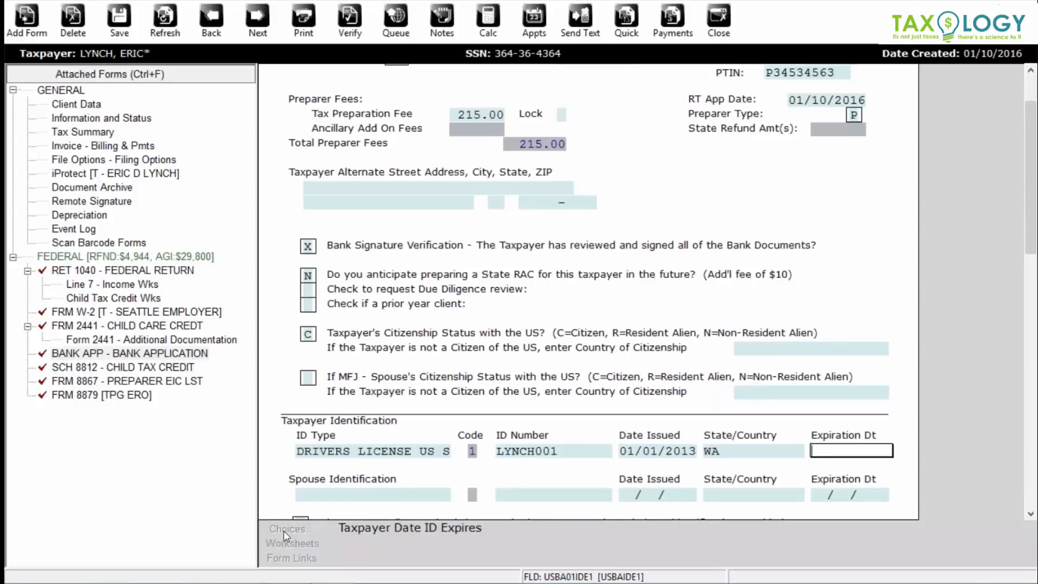
type("12/31/2018")
key("Tab")
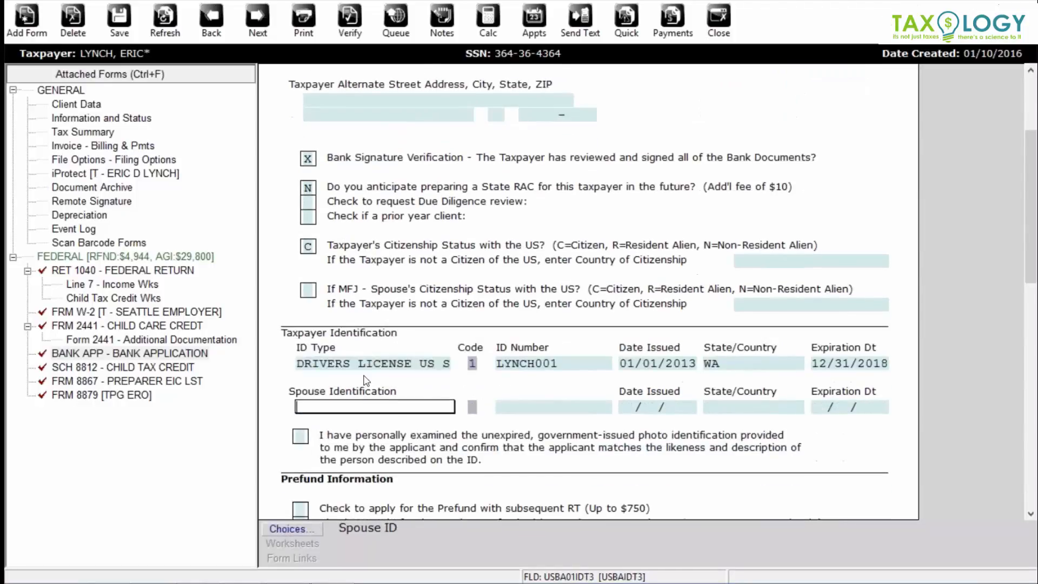
- Confirm the photo ID was examined and bring up the Form 8867 EIC checklist
left_click(300, 436)
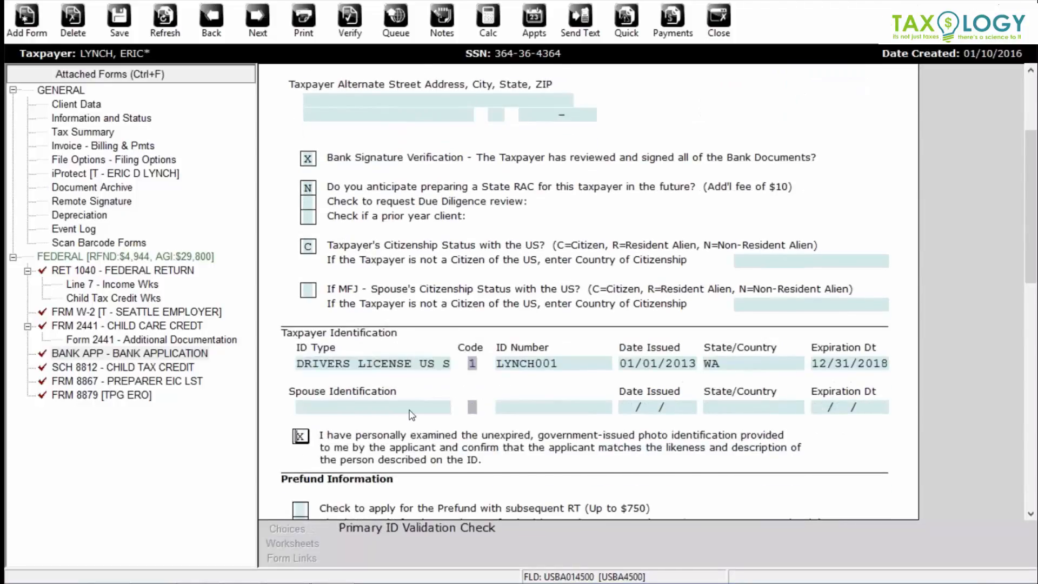
scroll(412, 415, "down", 3)
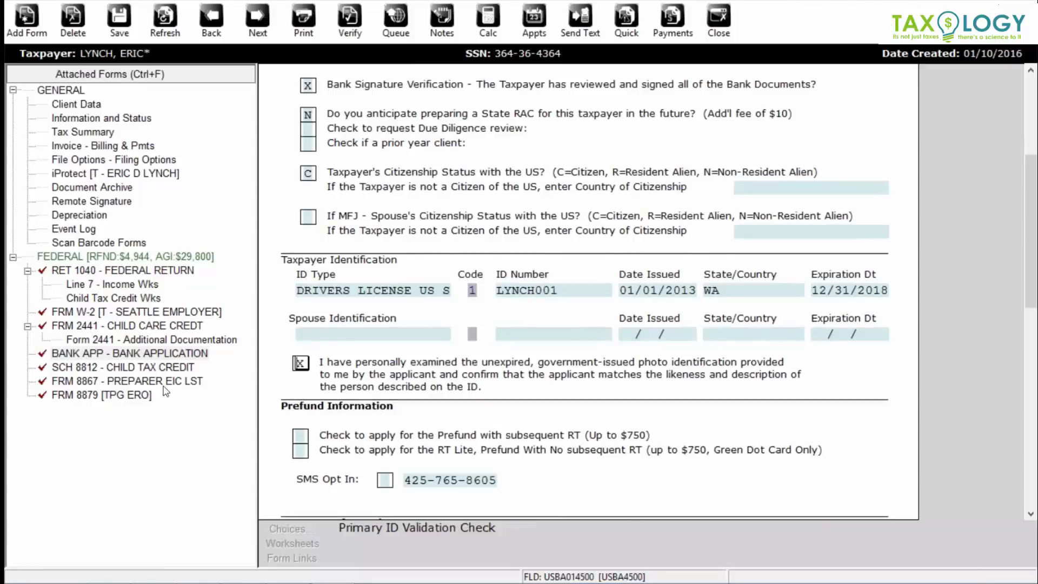
left_click(84, 381)
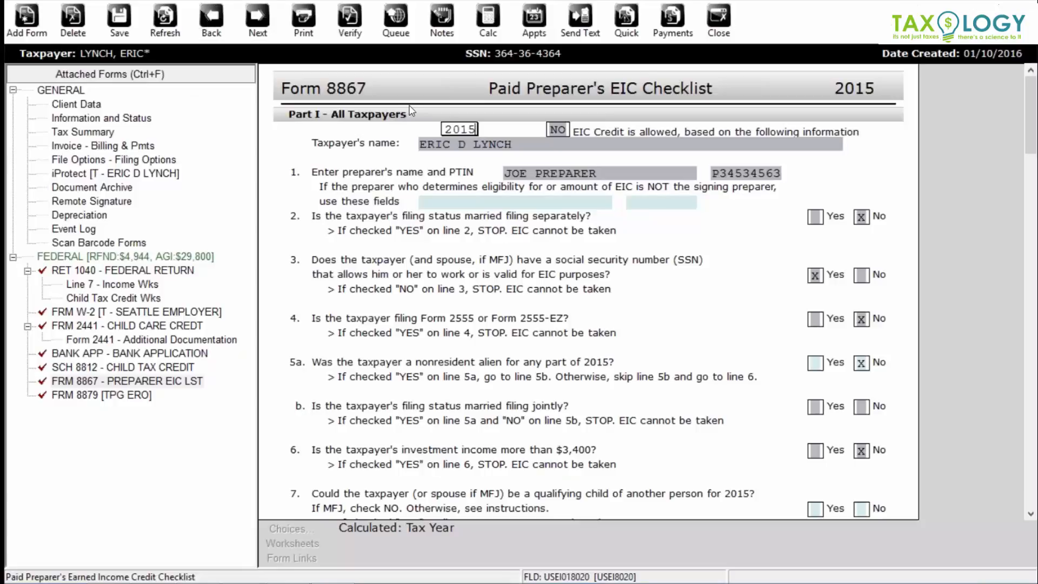
- Verify the return and step through the first Form 8867 errors: line 13a, then line 10 for the second child
left_click(351, 22)
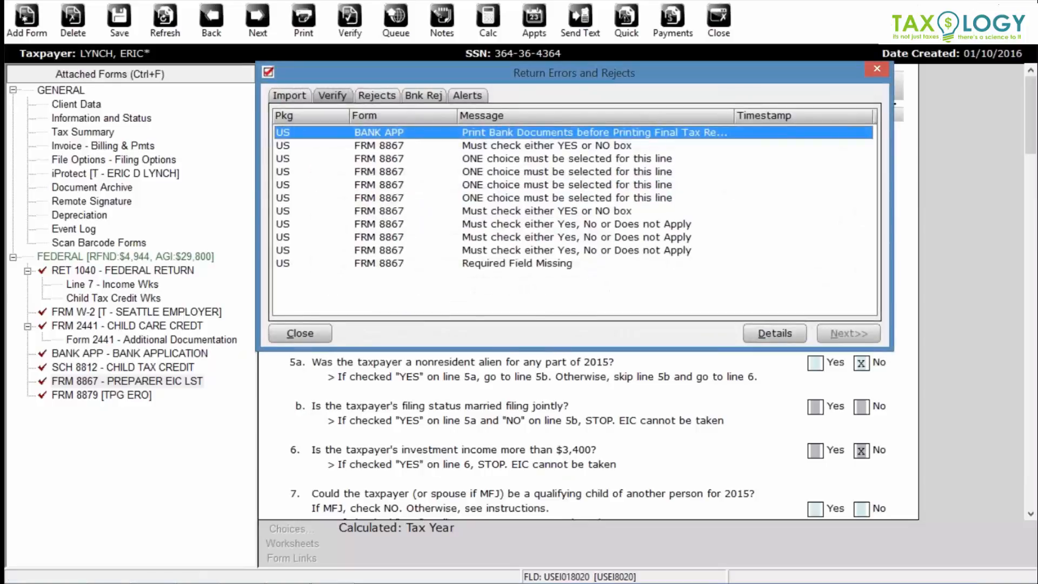
double_click(492, 146)
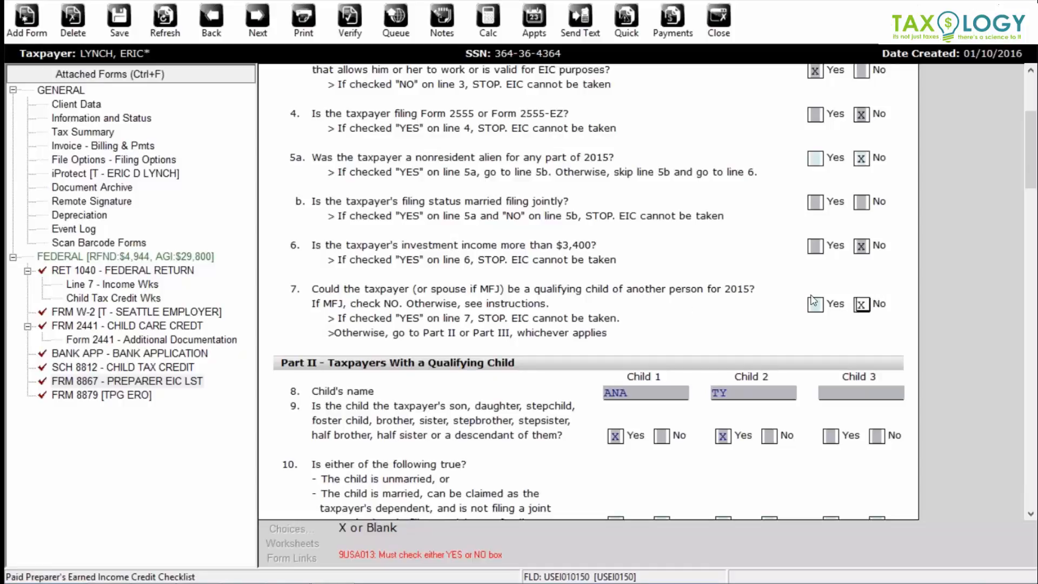
key("ctrl+e")
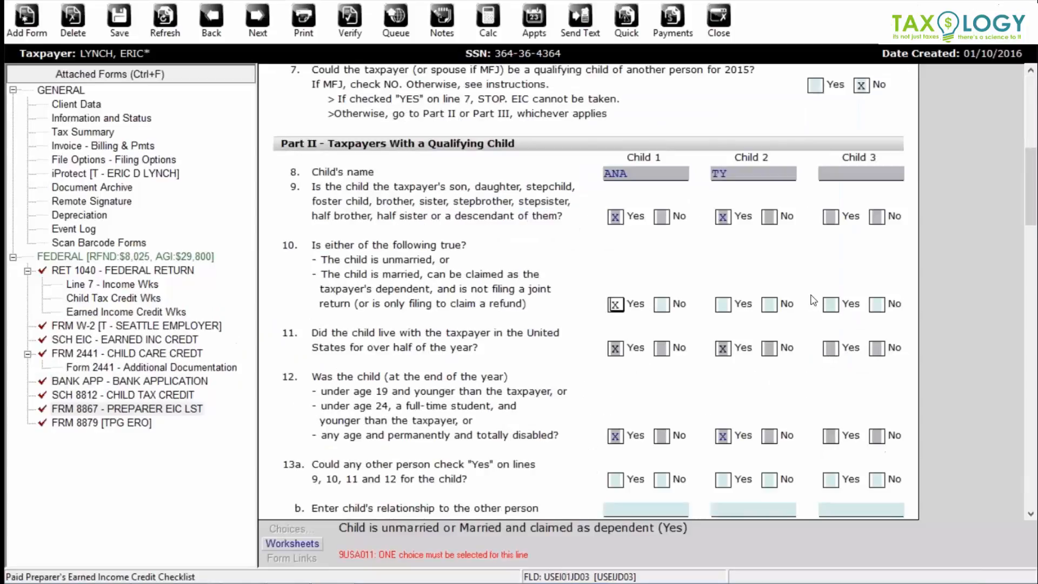
key("ctrl+e")
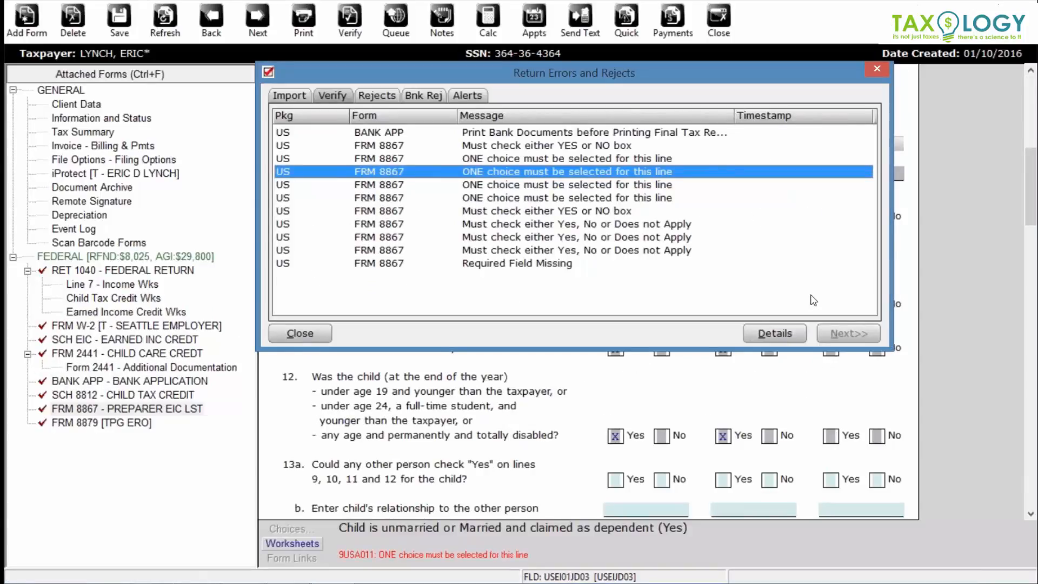
key("Return")
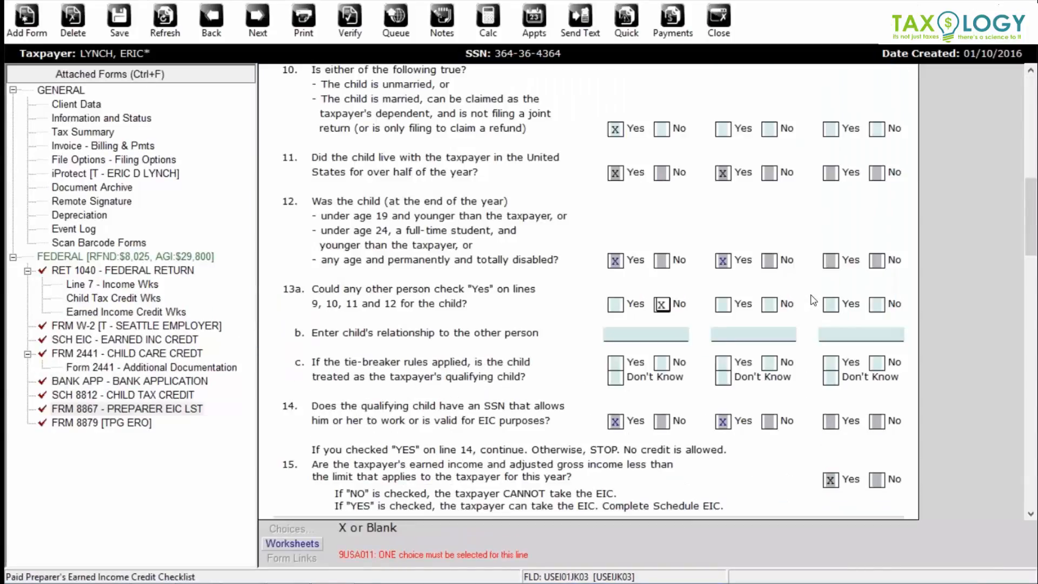
key("ctrl+e")
key("Return")
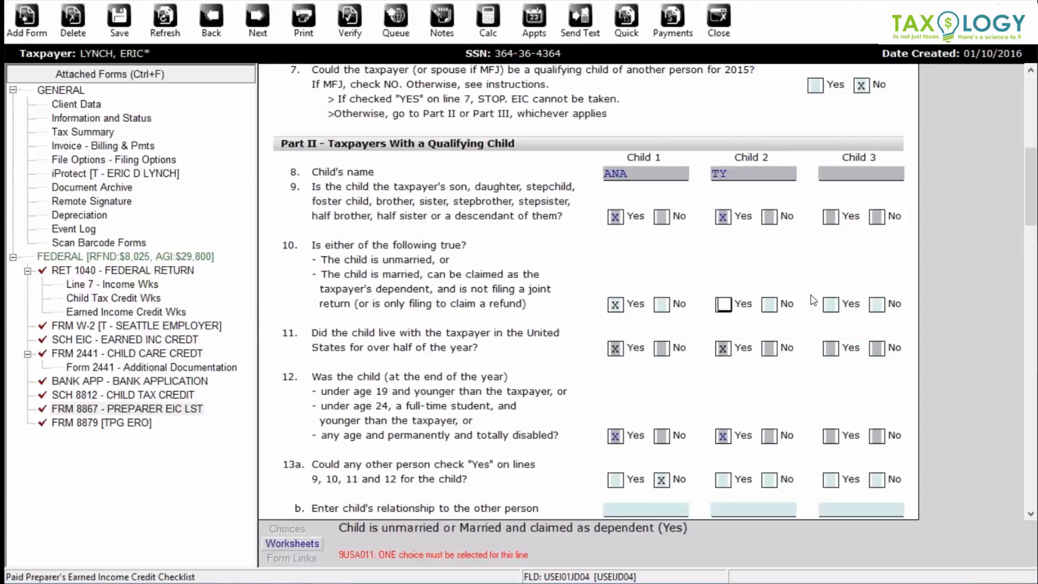
- Work through the remaining Form 8867 errors: line 13a for the second child, line 20 and line 23
key("ctrl+e")
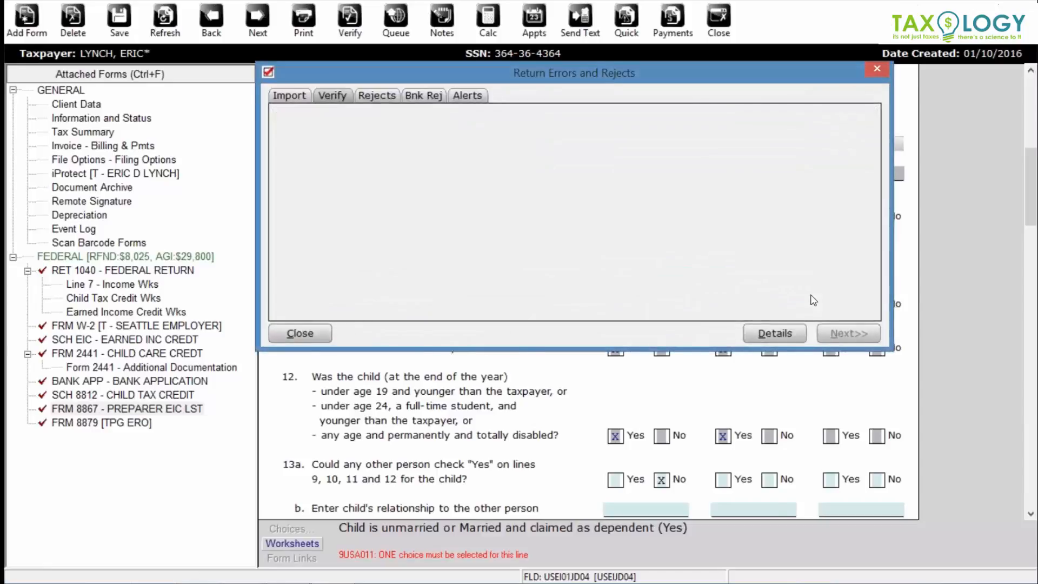
key("Return")
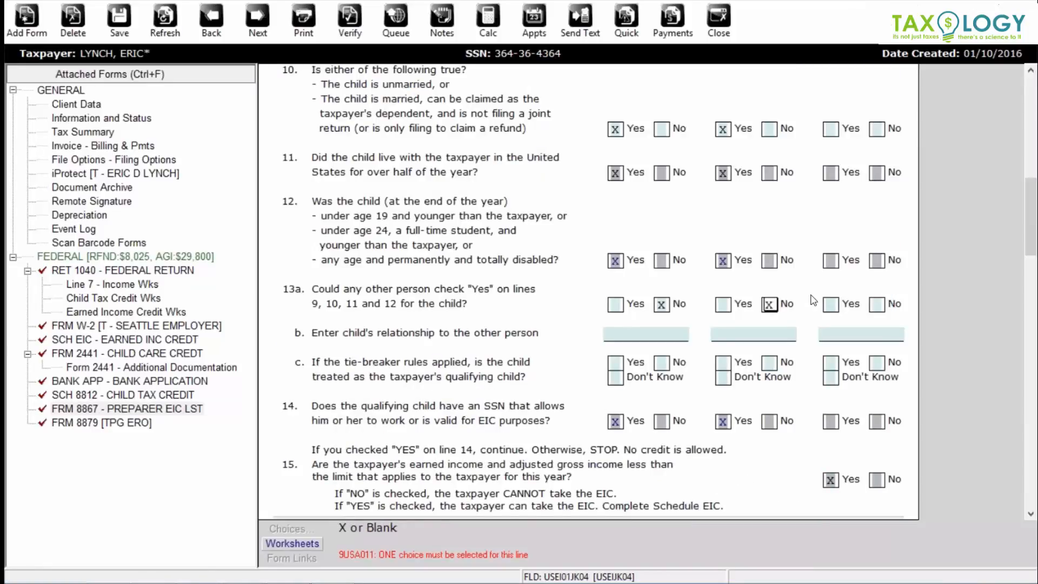
key("ctrl+e")
key("Return")
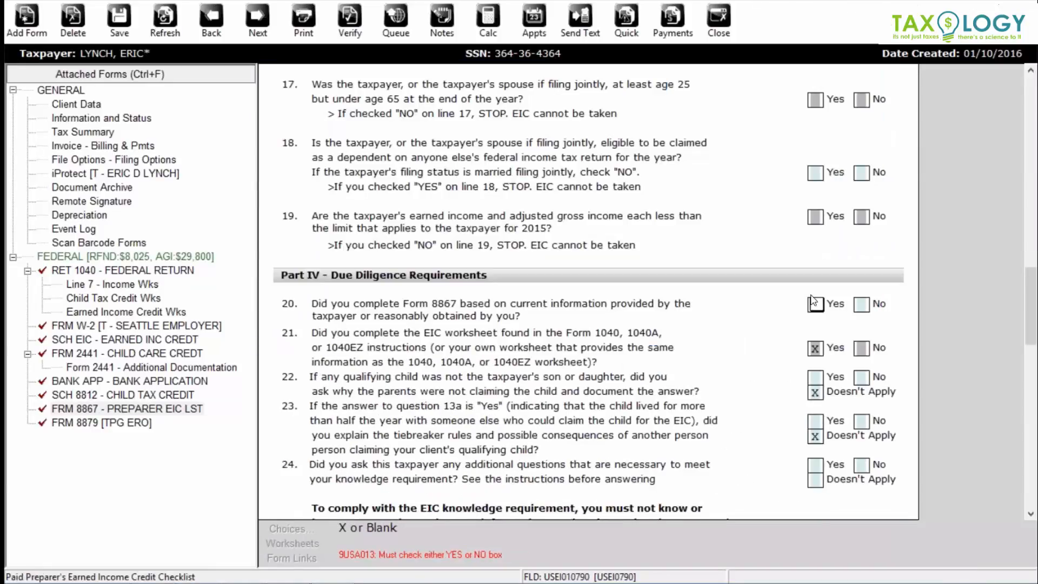
key("ctrl+e")
key("Return")
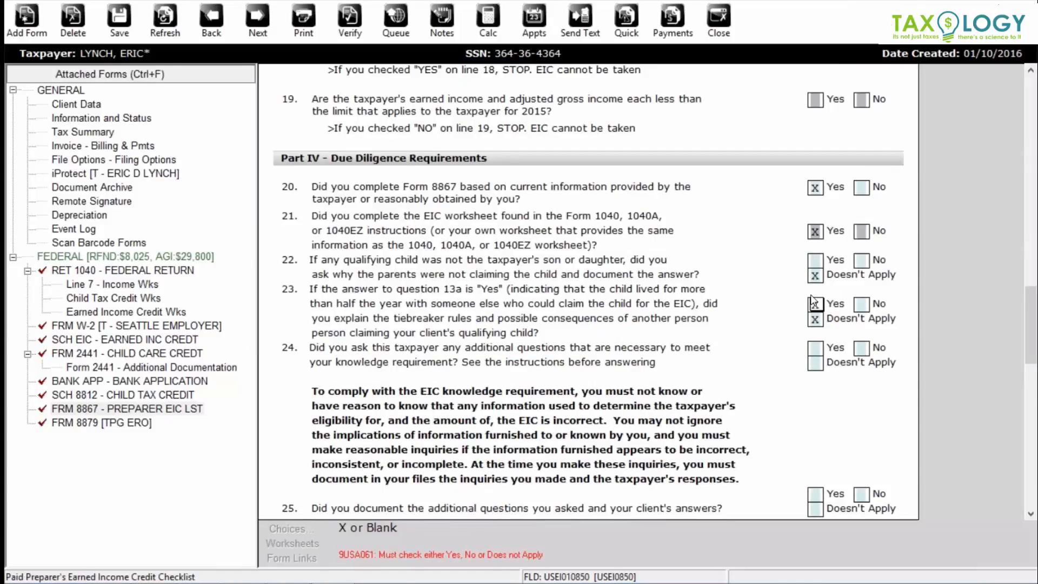
- Answer Form 8867 lines 24 and 25 Yes
key("ctrl+e")
key("Return")
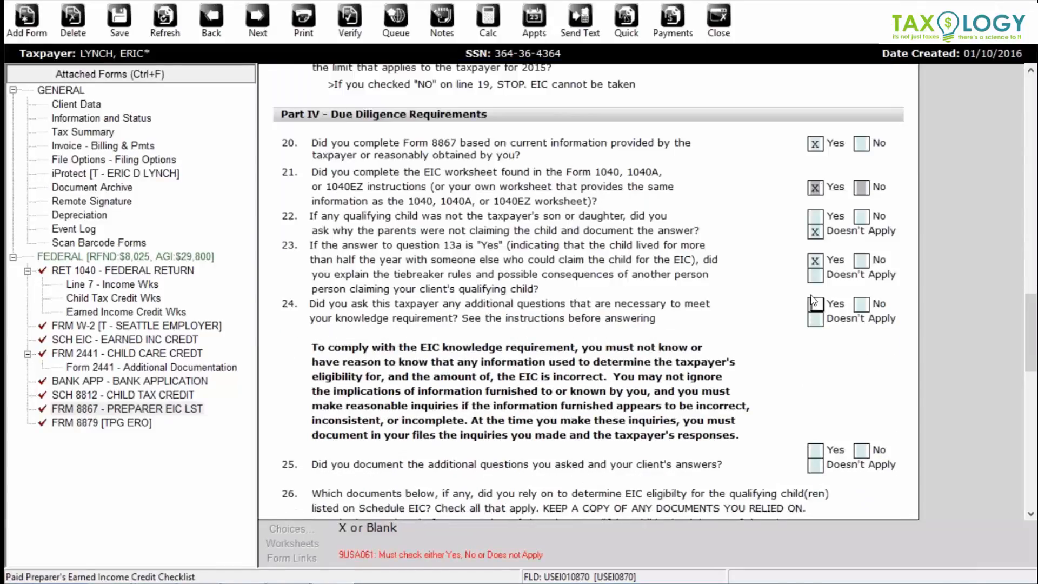
key("ctrl+e")
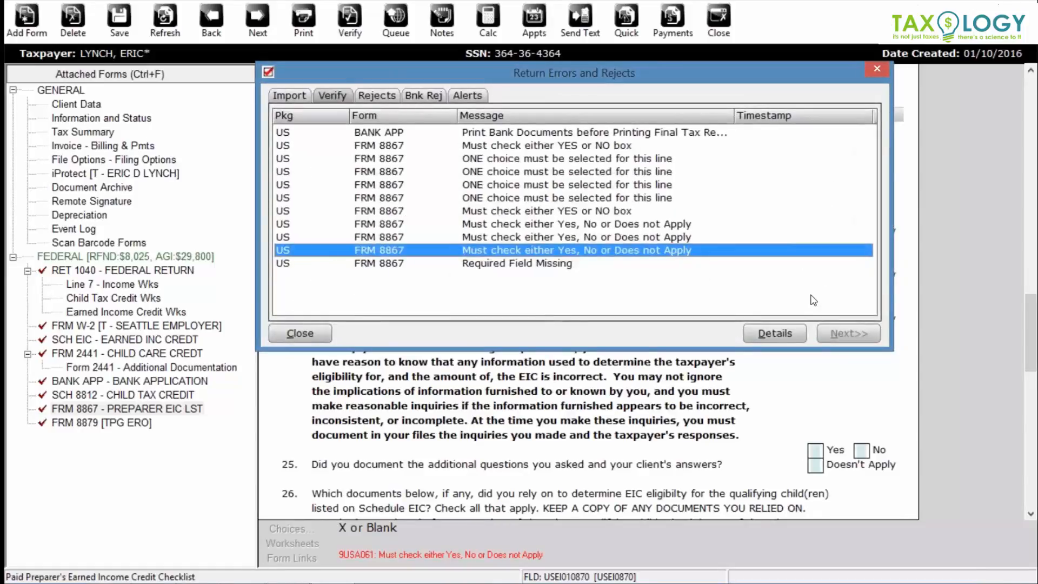
key("Return")
key("ctrl+e")
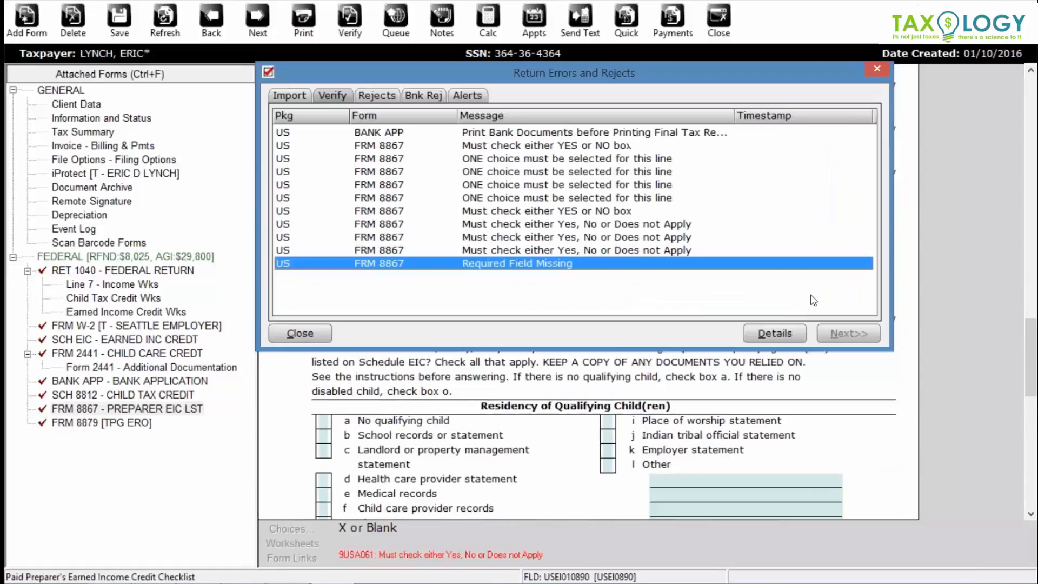
key("Return")
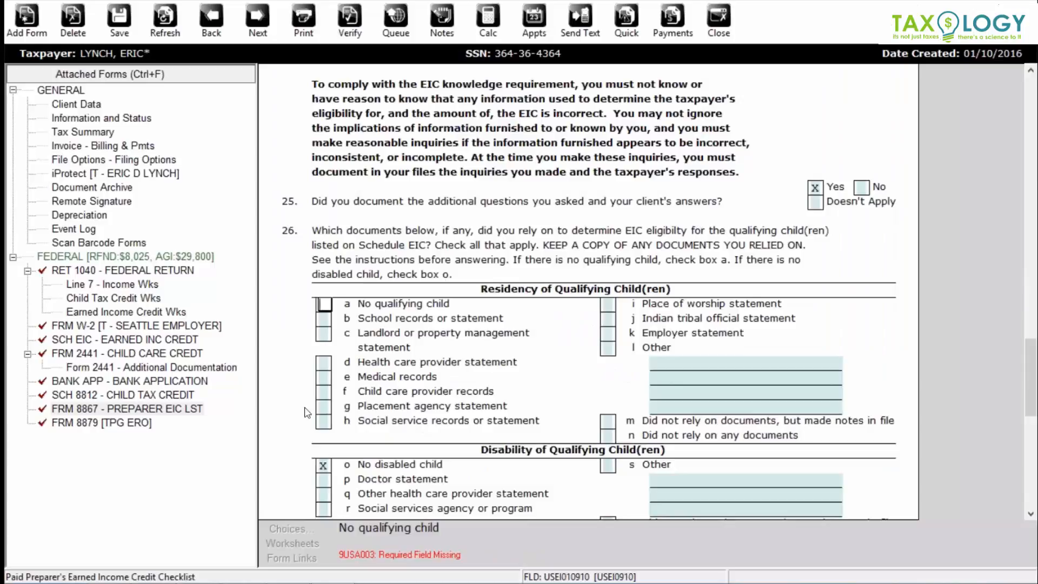
- Tick box f for child care provider records on line 26, re-verify, and close the Return Errors list
left_click(324, 392)
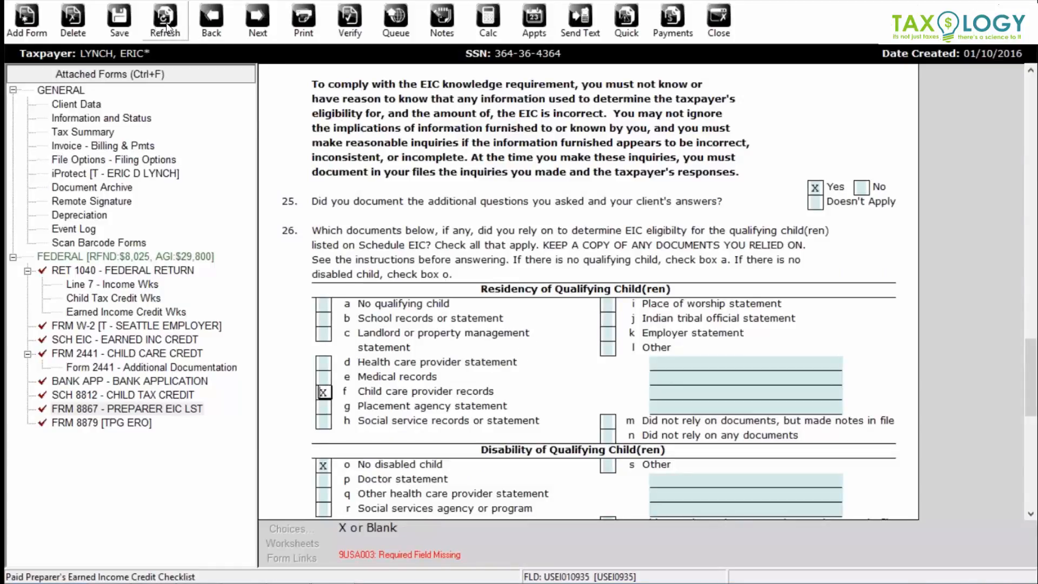
left_click(349, 21)
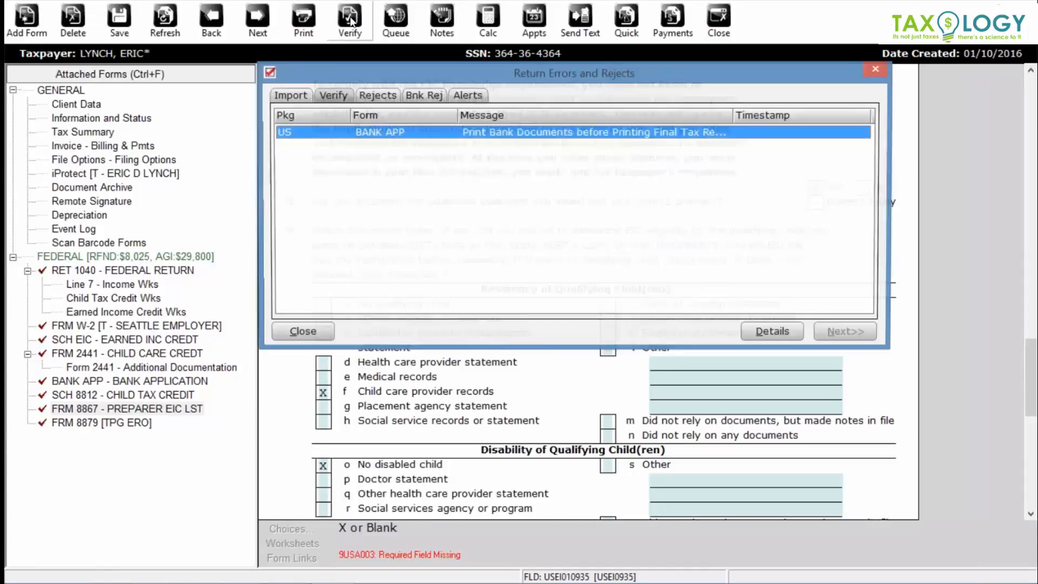
left_click(876, 71)
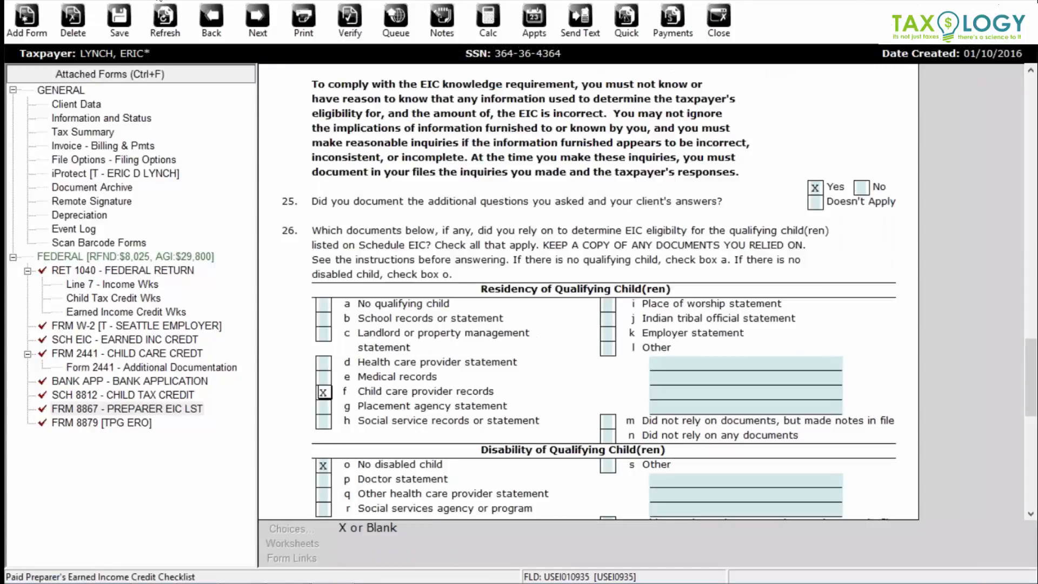
- Print the bank documents on the Canon MG6300 printer
left_click(165, 1)
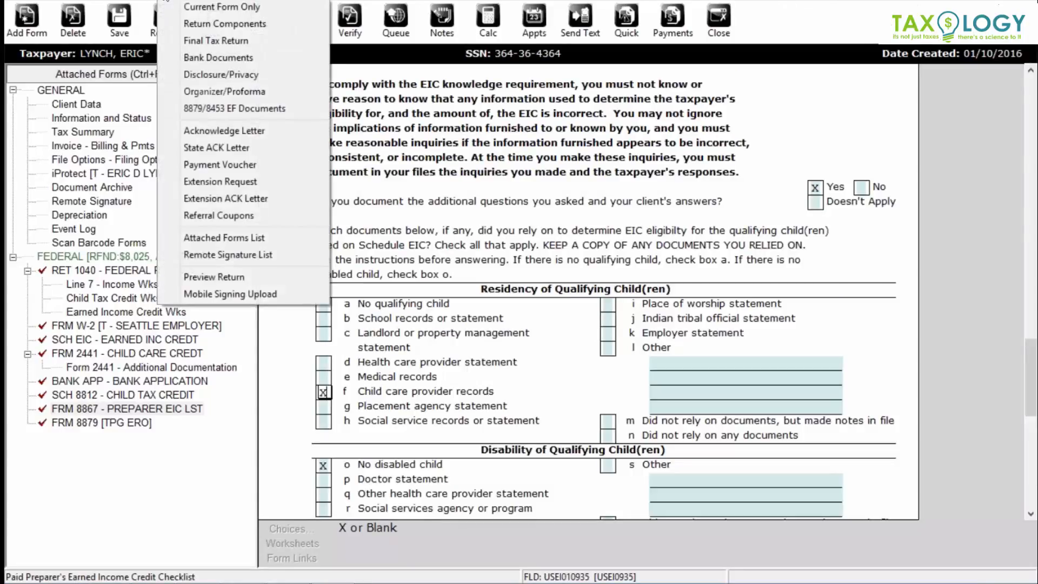
left_click(187, 56)
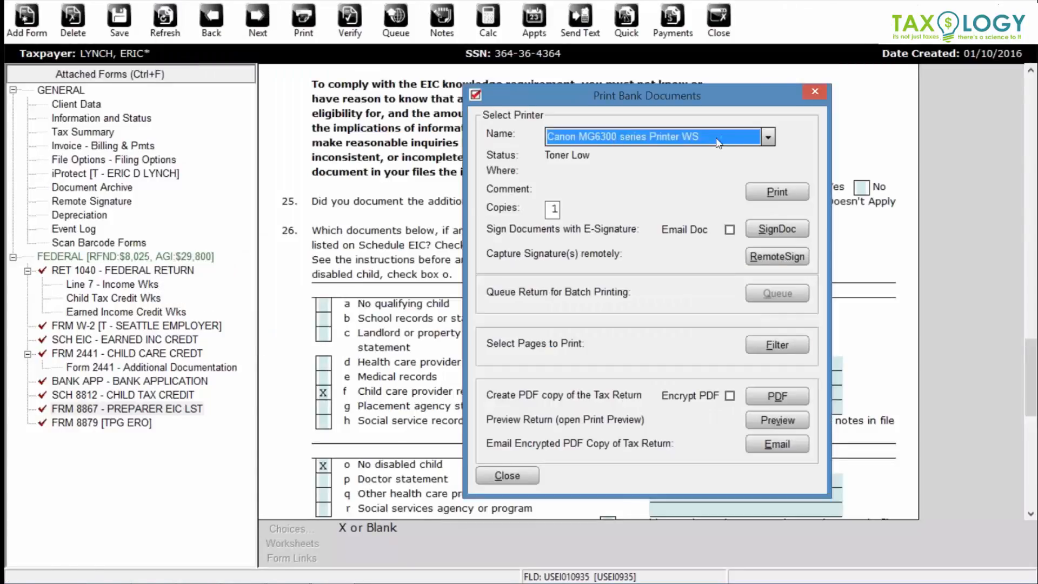
left_click(771, 195)
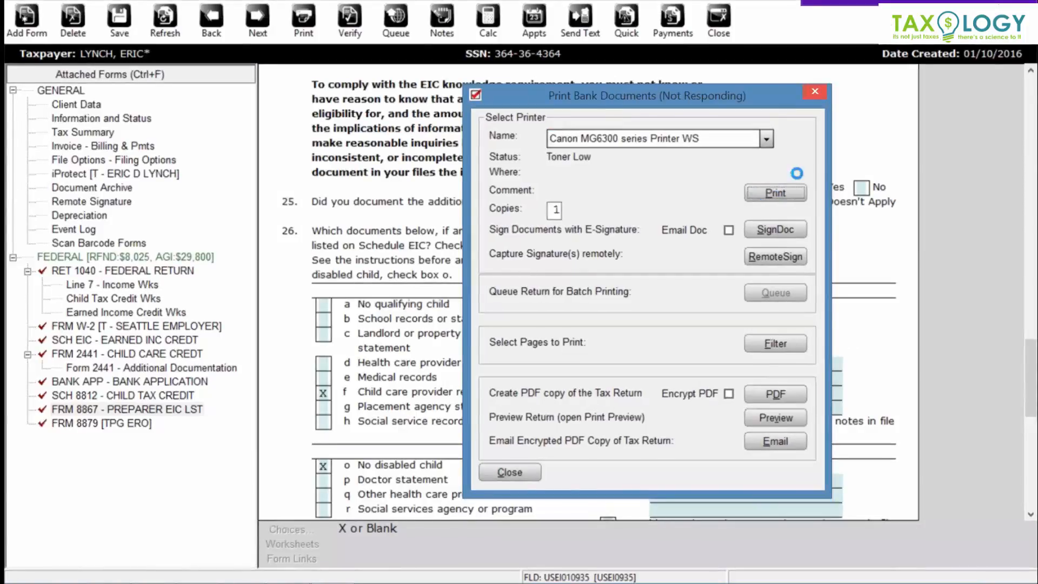
left_click(814, 94)
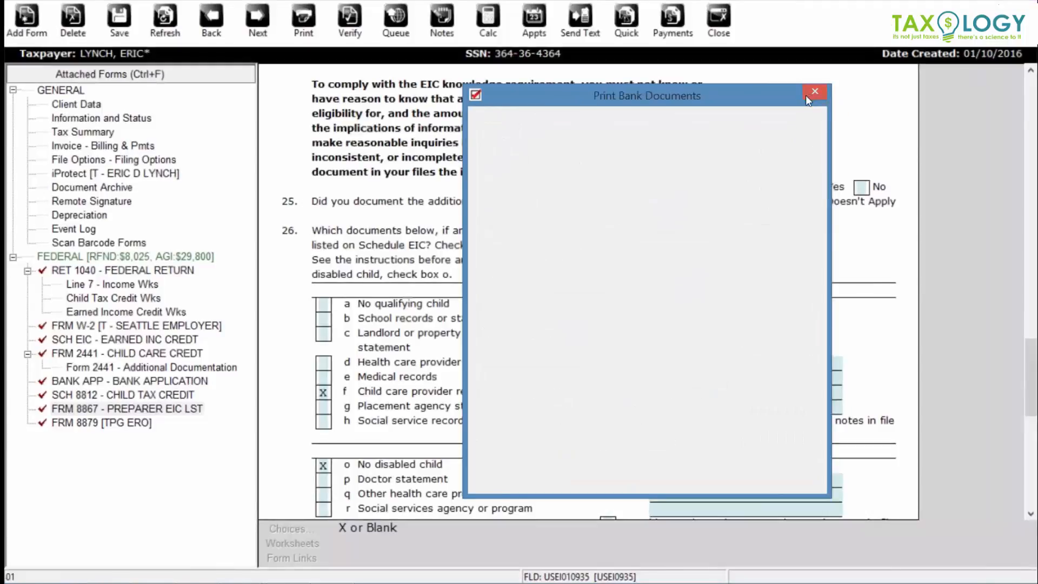
- Verify the return, confirm it passes with no errors or rejects, and close the printer window
left_click(350, 24)
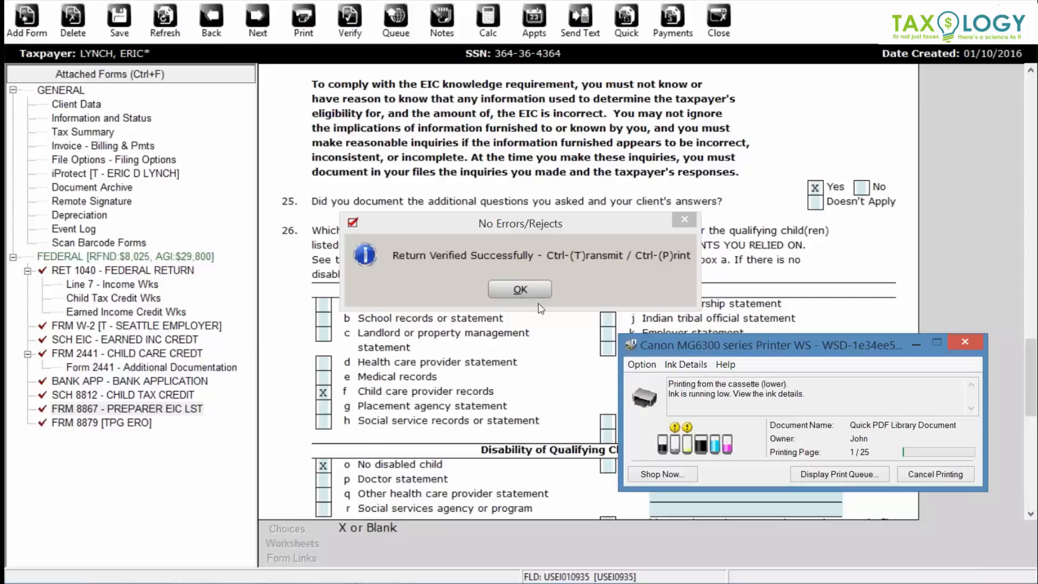
left_click(968, 341)
left_click(516, 289)
- Send the final tax return to the printer
left_click(182, 1)
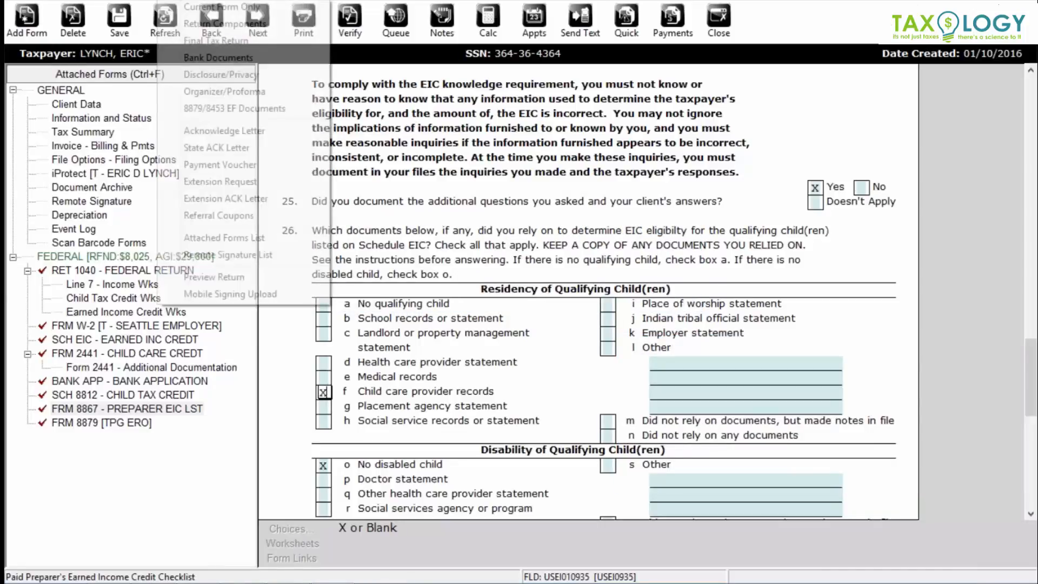
left_click(193, 42)
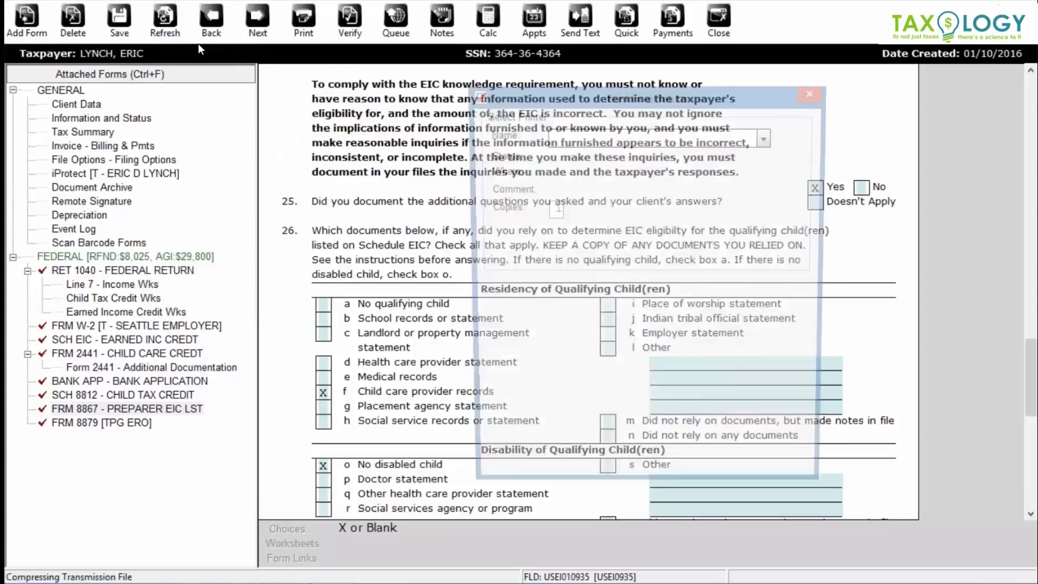
left_click(773, 194)
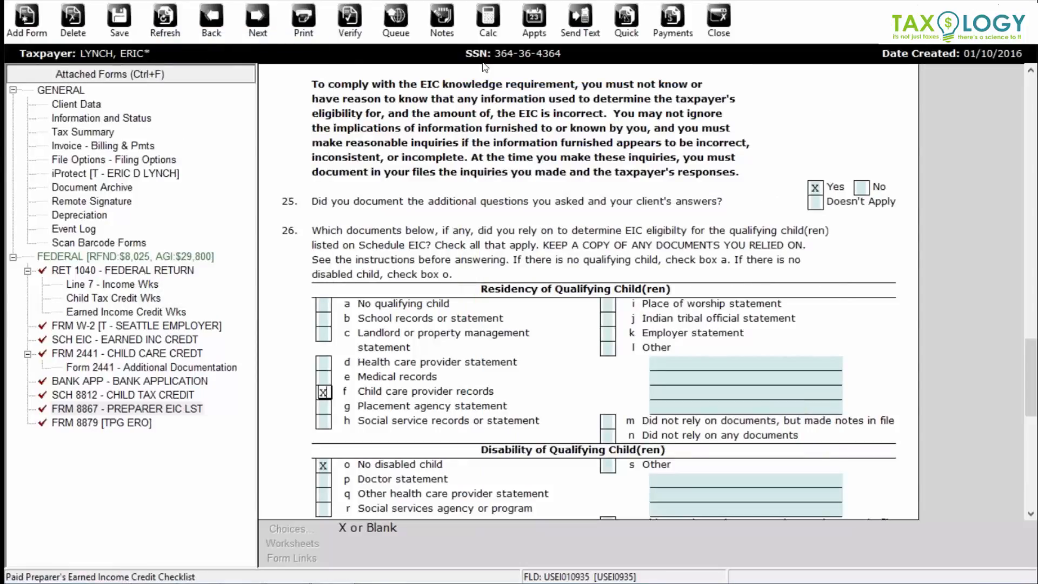
- Choose Final Tax Return from the print choices, then close the print window
left_click(303, 21)
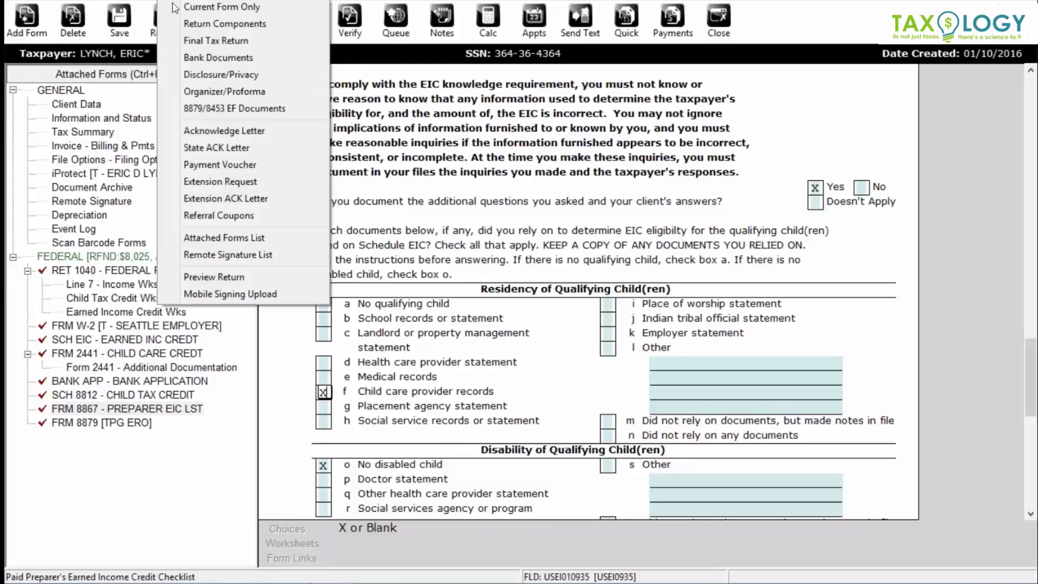
left_click(210, 42)
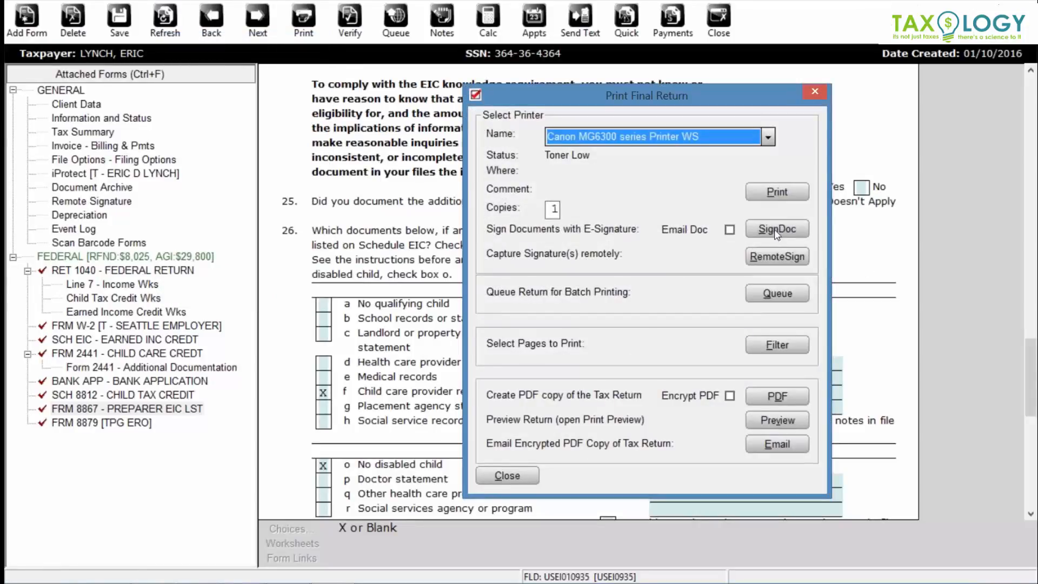
left_click(815, 92)
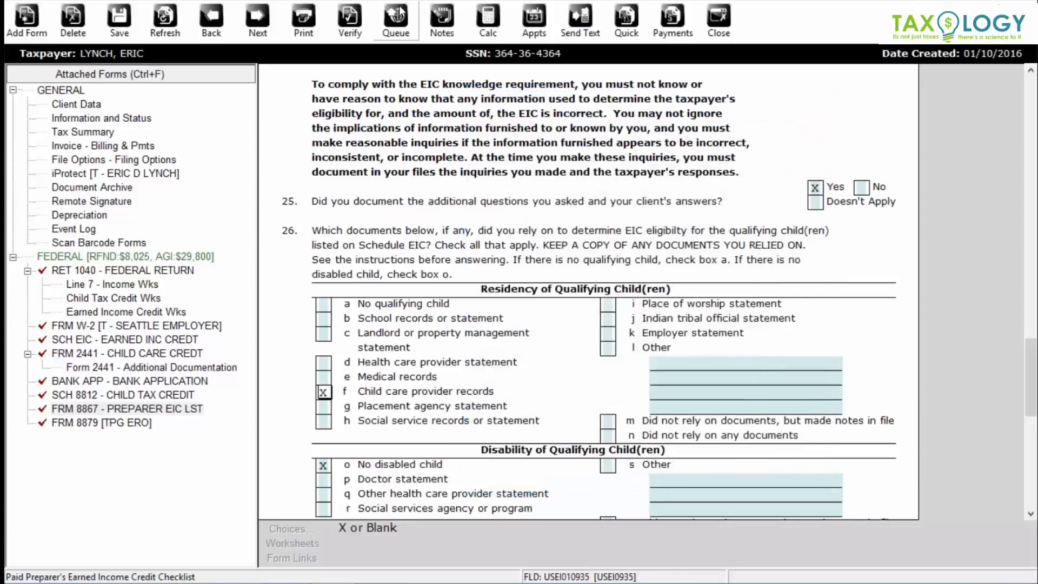
- Re-verify the finished return and queue the federal return for transmission
left_click(351, 20)
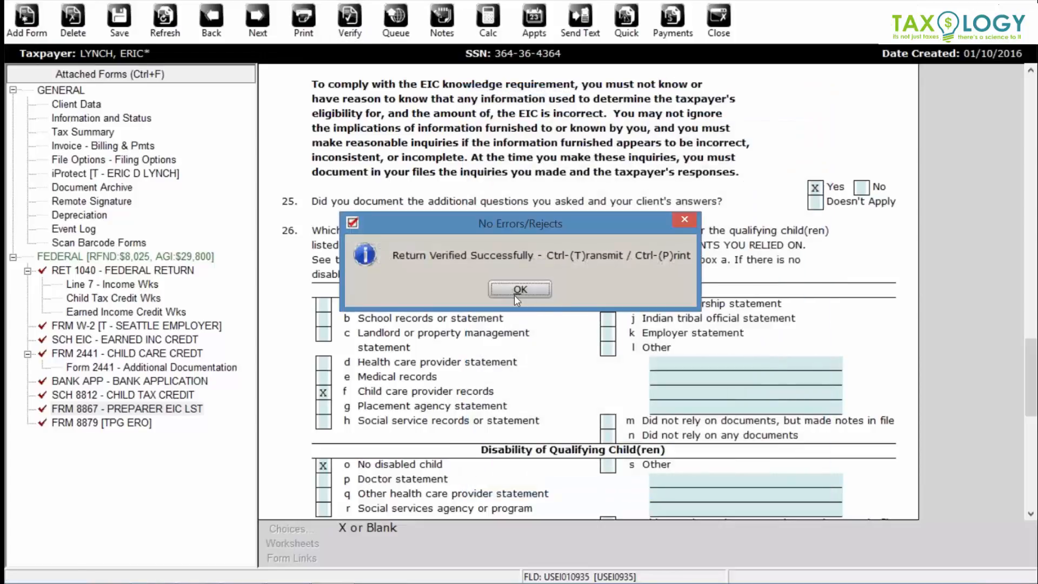
left_click(520, 289)
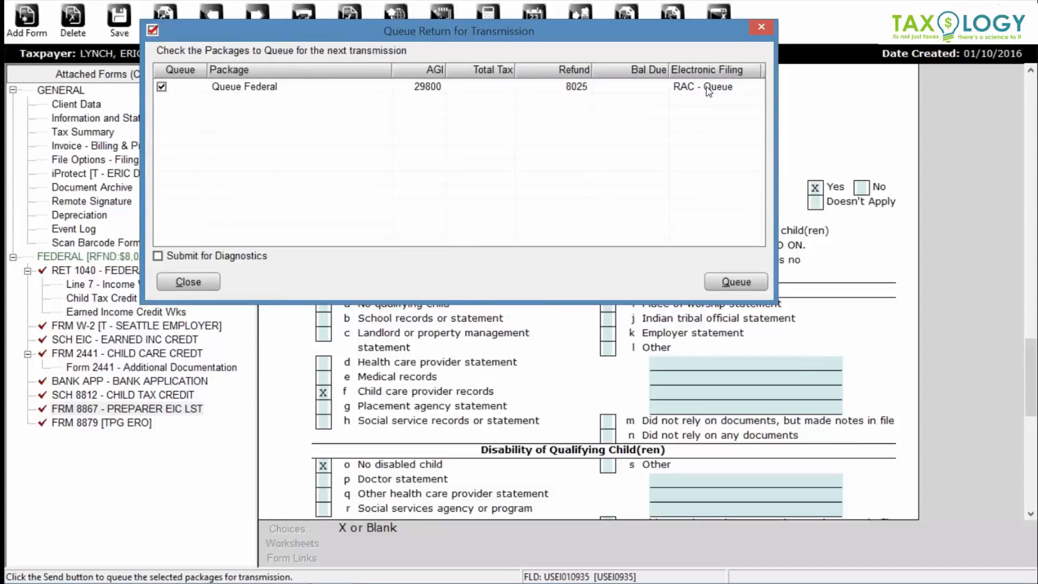
left_click(735, 286)
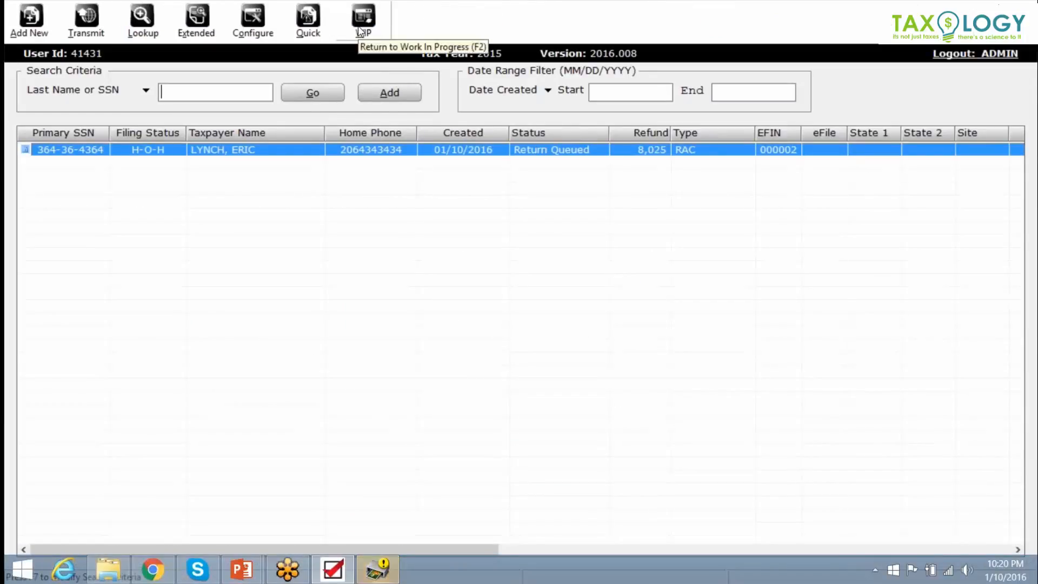
- Open Transmit to Central Site from the Work In Progress summary and filter the queued returns
left_click(360, 30)
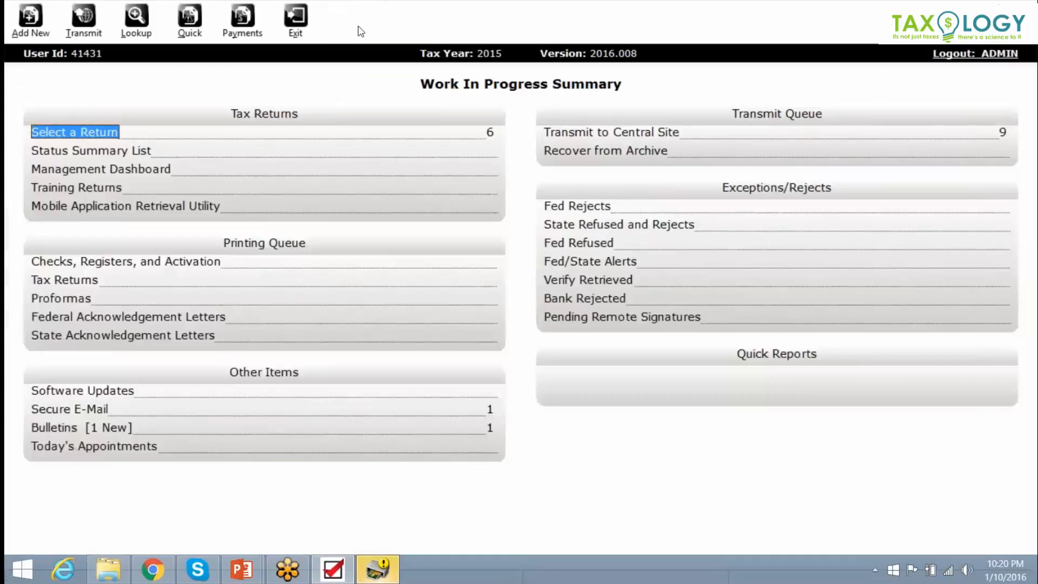
double_click(575, 132)
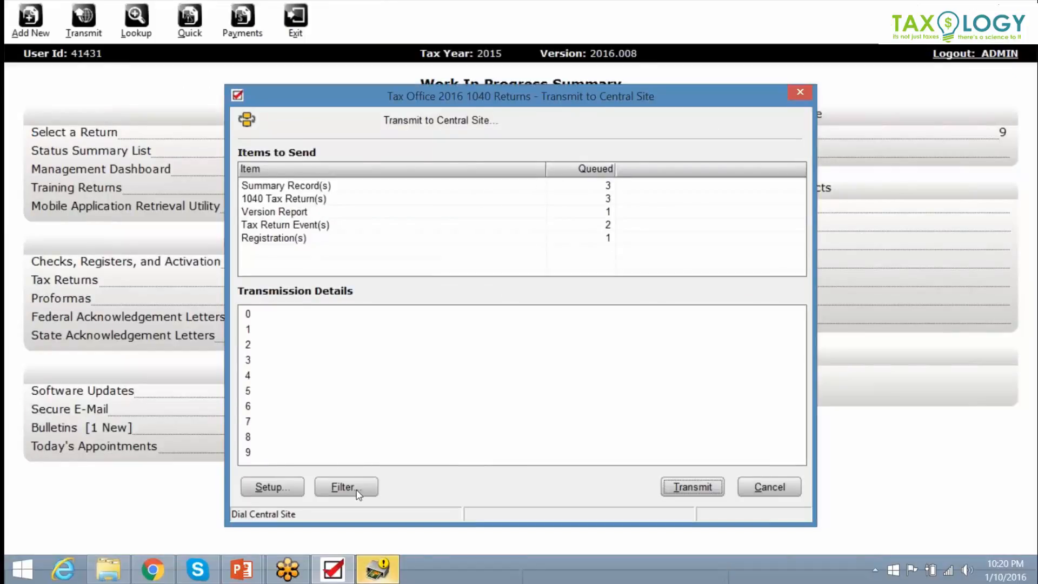
left_click(358, 489)
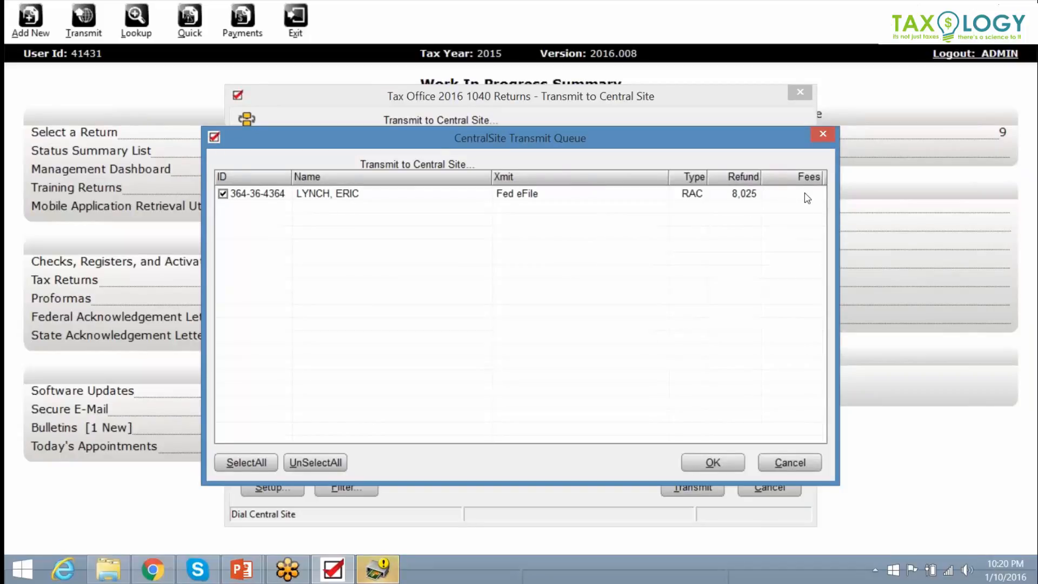
- Transmit the queued federal return to the central site and dismiss the Payments search
left_click(711, 466)
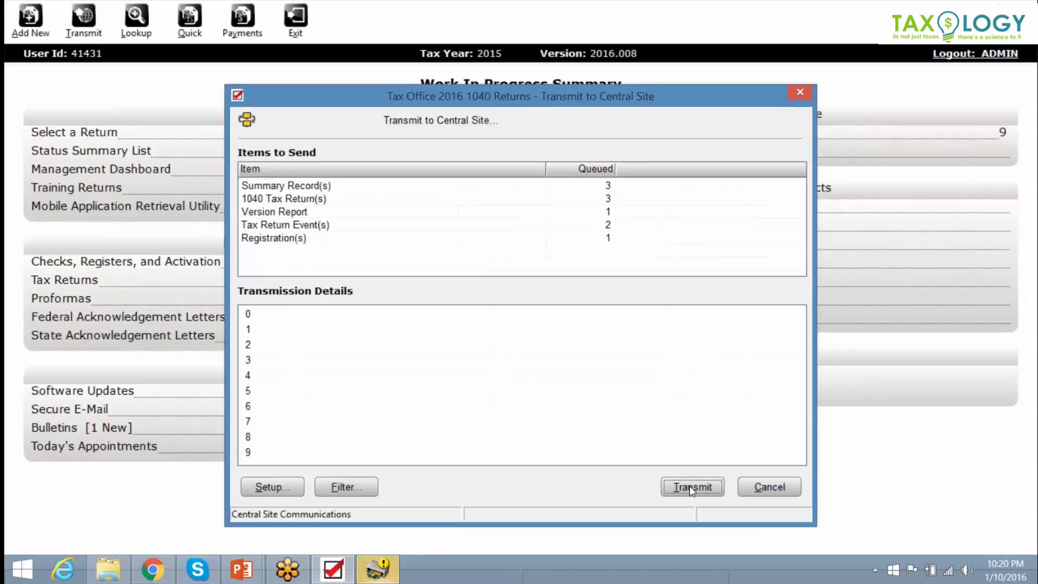
left_click(766, 487)
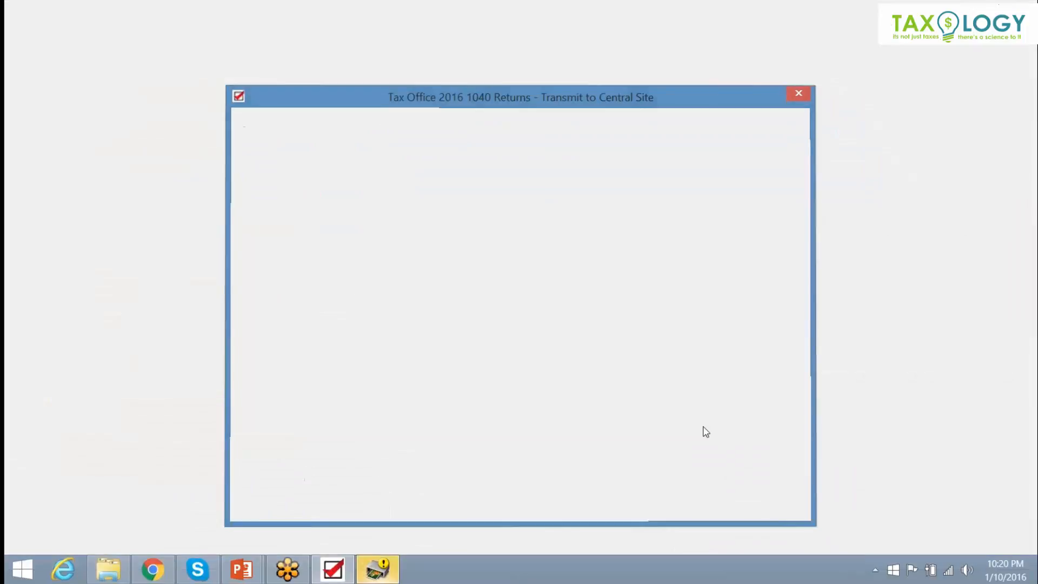
left_click(258, 20)
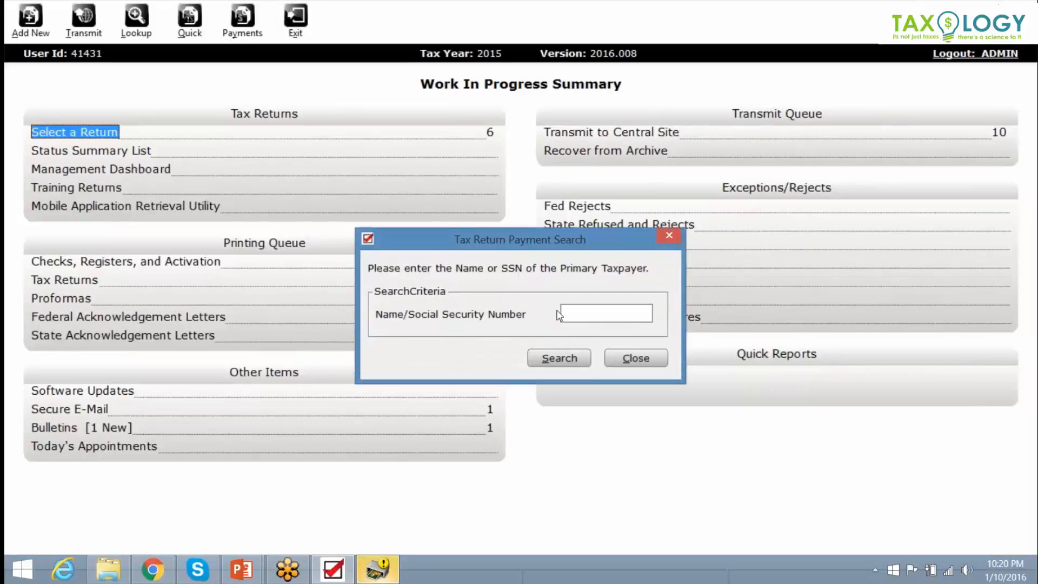
left_click(628, 359)
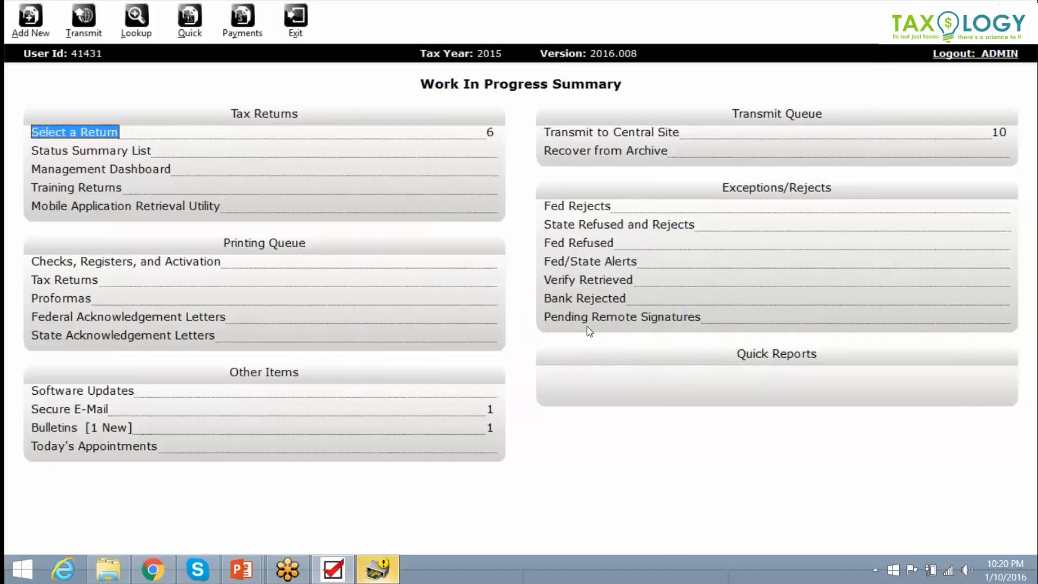